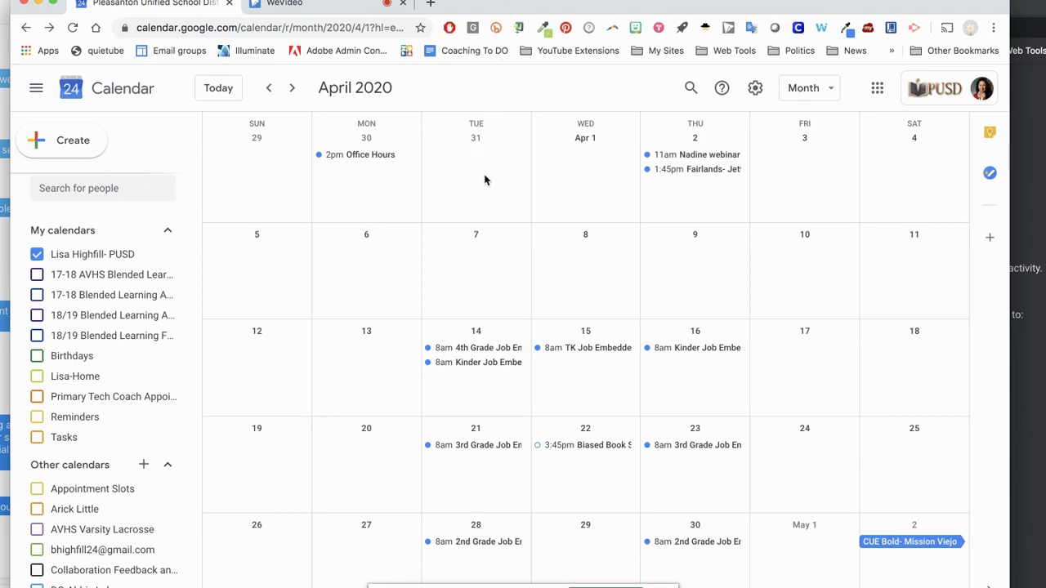
- Start a new event on March 31 titled 'ASL appointments'
left_click(805, 91)
left_click(807, 94)
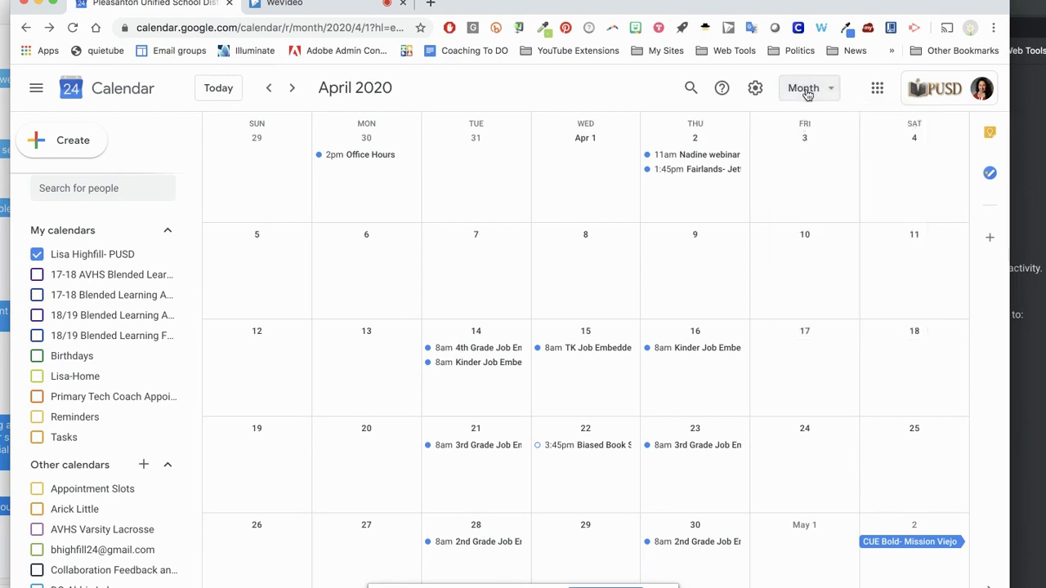
left_click(478, 178)
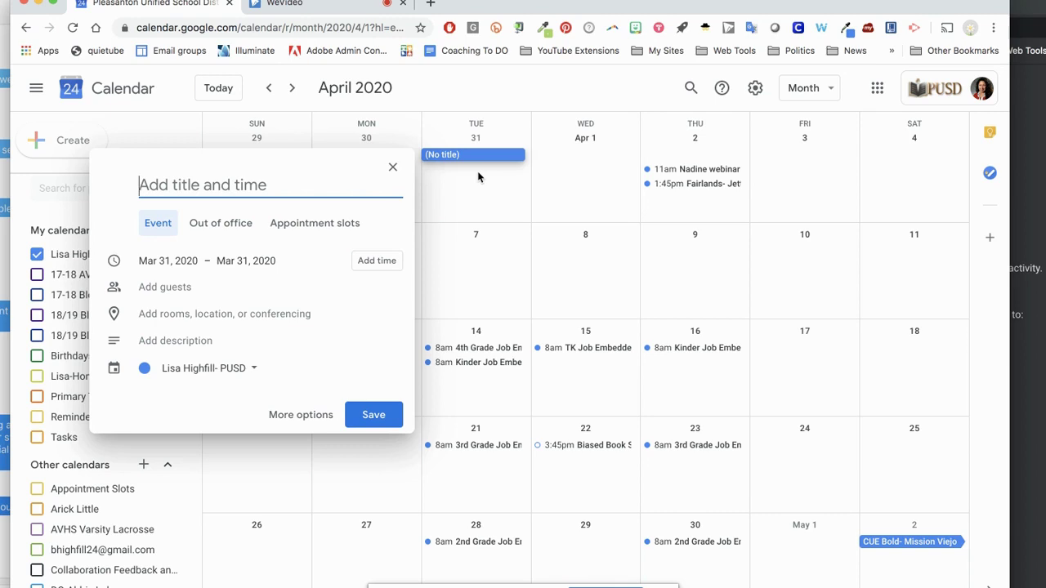
type("ASL ")
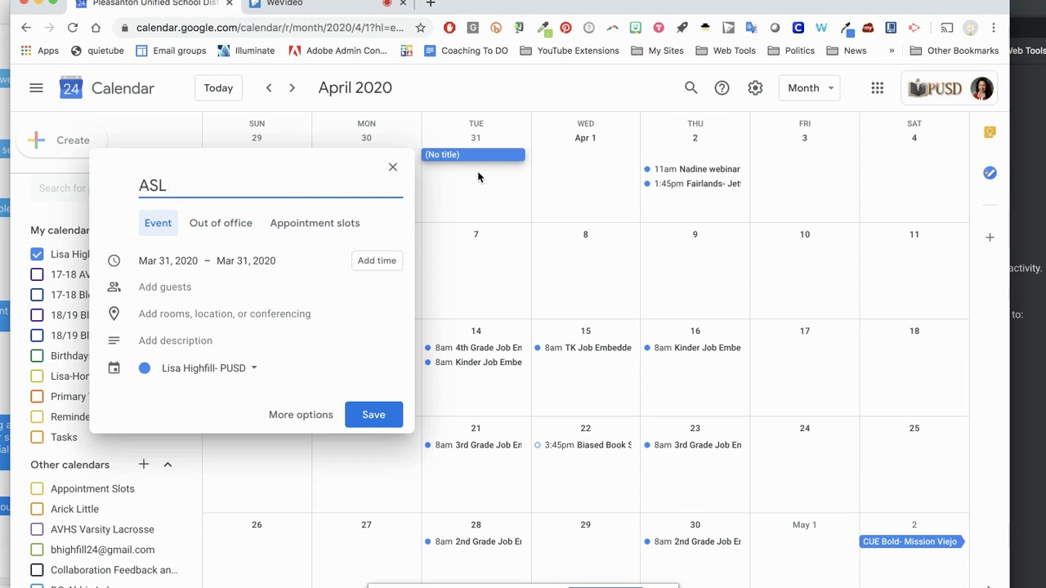
type("appointments")
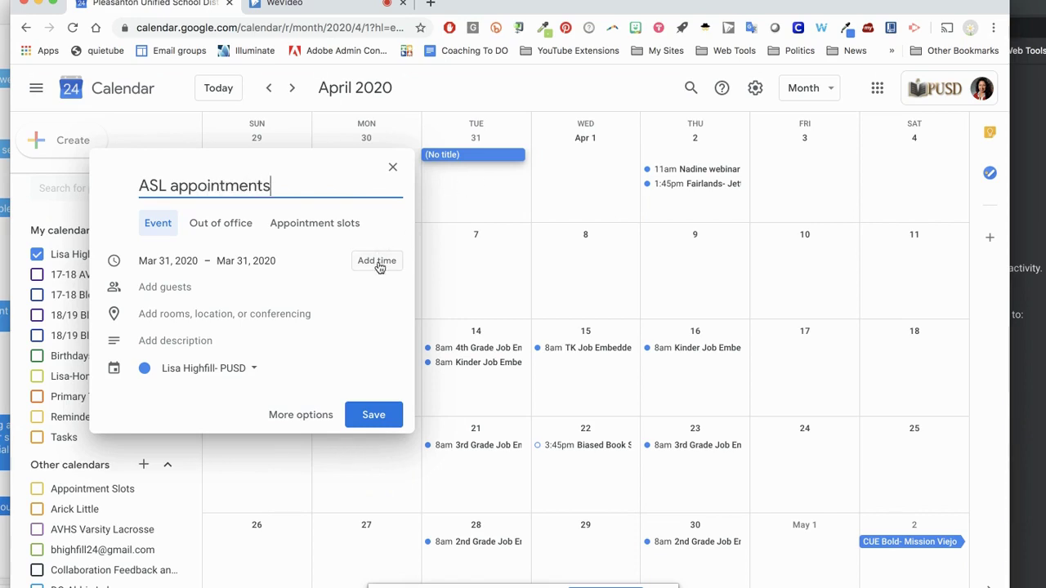
- Turn the event into appointment slots running from 10:00am to 12:00pm
left_click(302, 229)
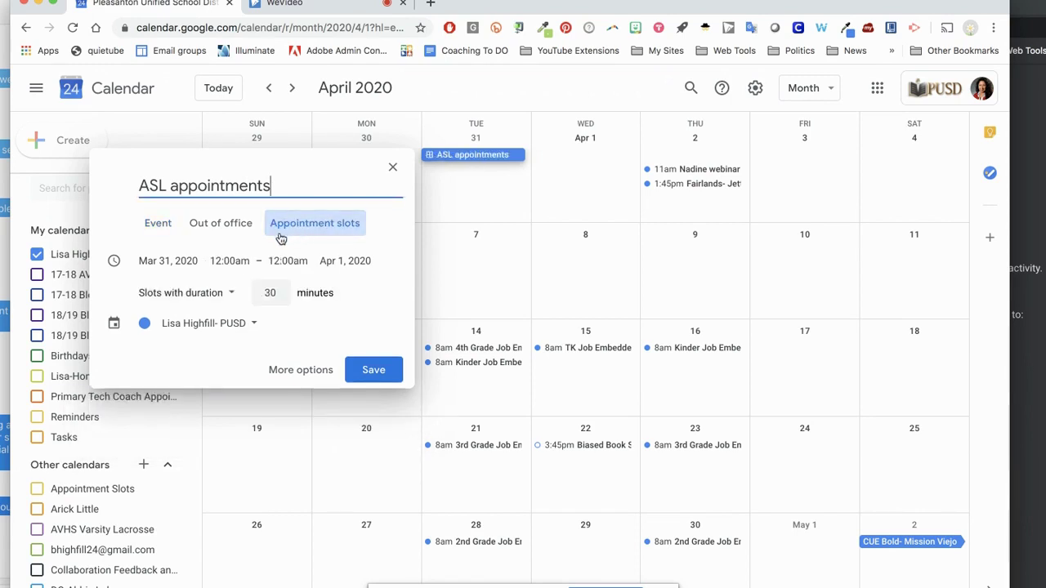
left_click(228, 262)
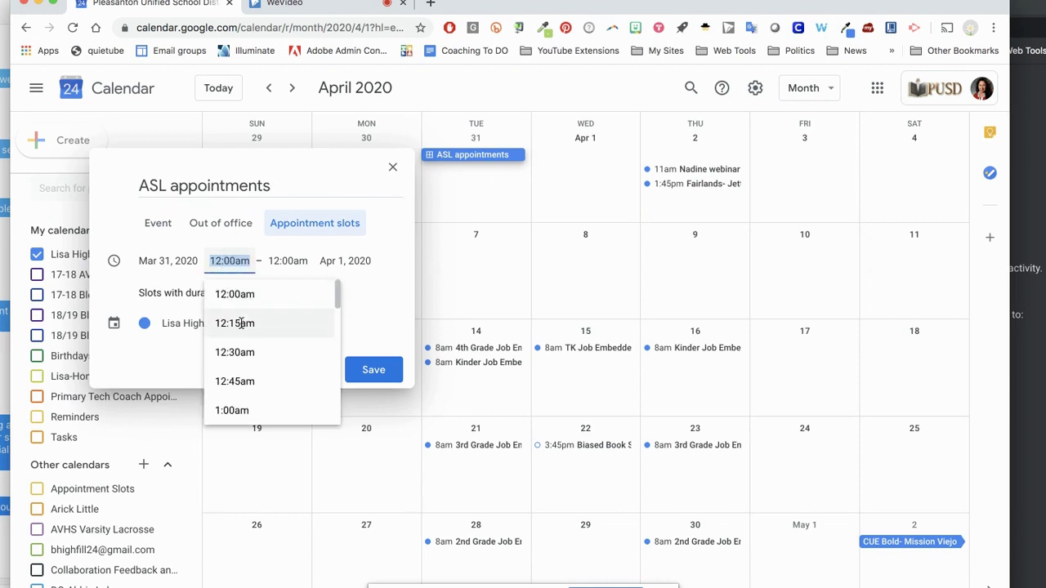
scroll(245, 349, "down", 5)
scroll(251, 350, "down", 8)
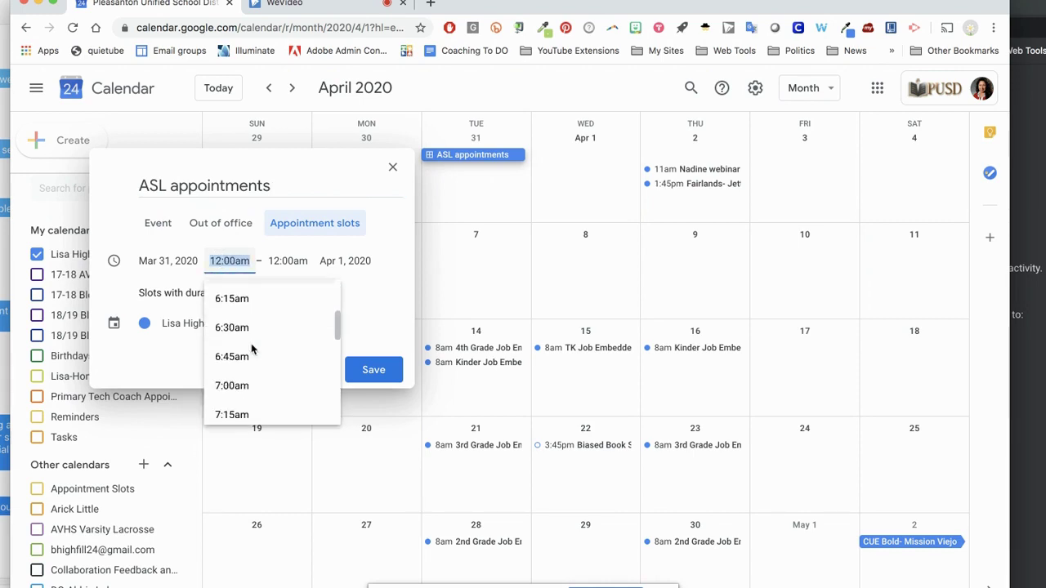
scroll(252, 349, "down", 4)
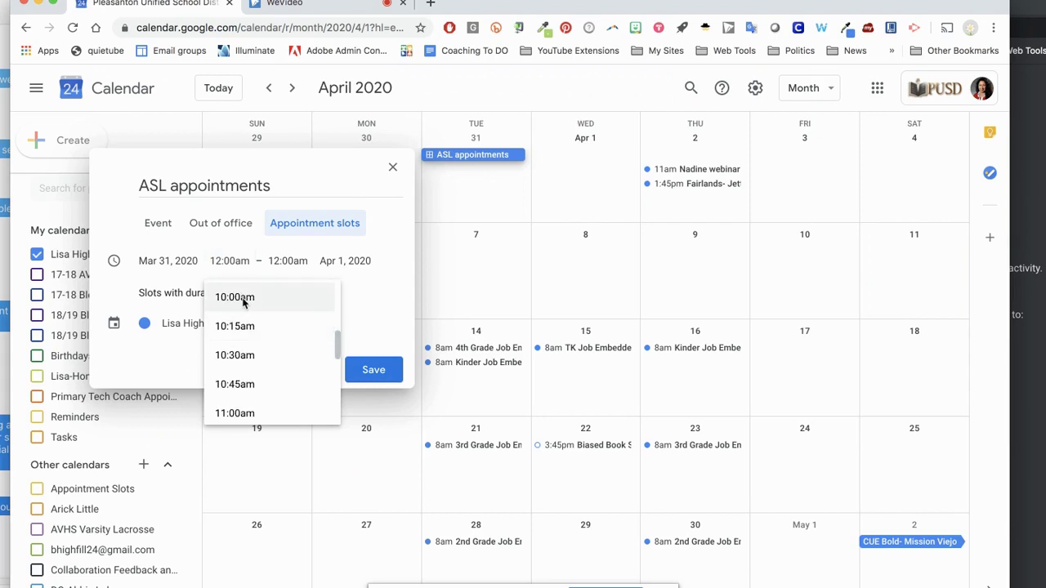
left_click(241, 298)
left_click(281, 260)
scroll(302, 347, "down", 4)
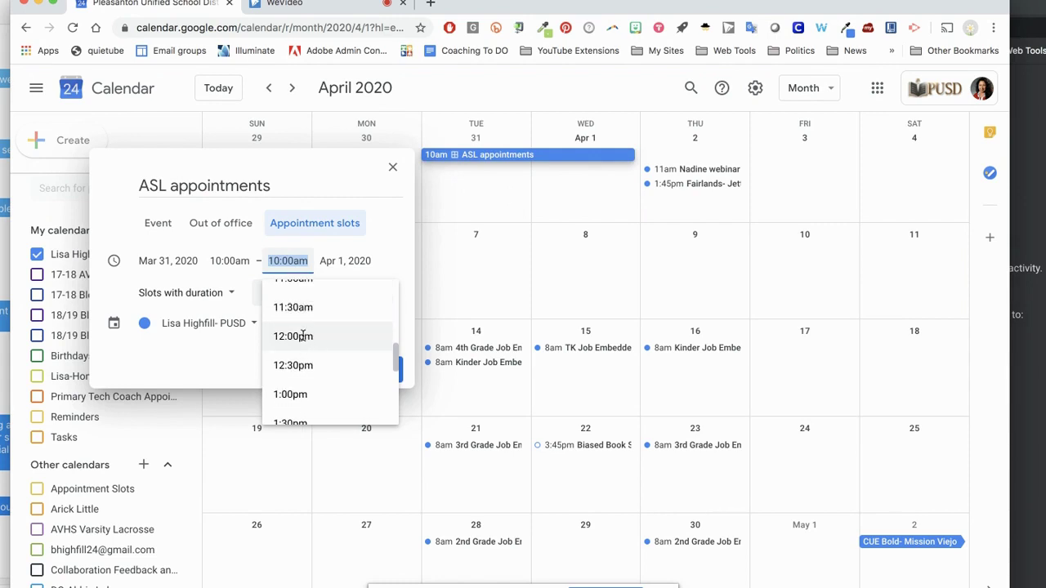
left_click(311, 336)
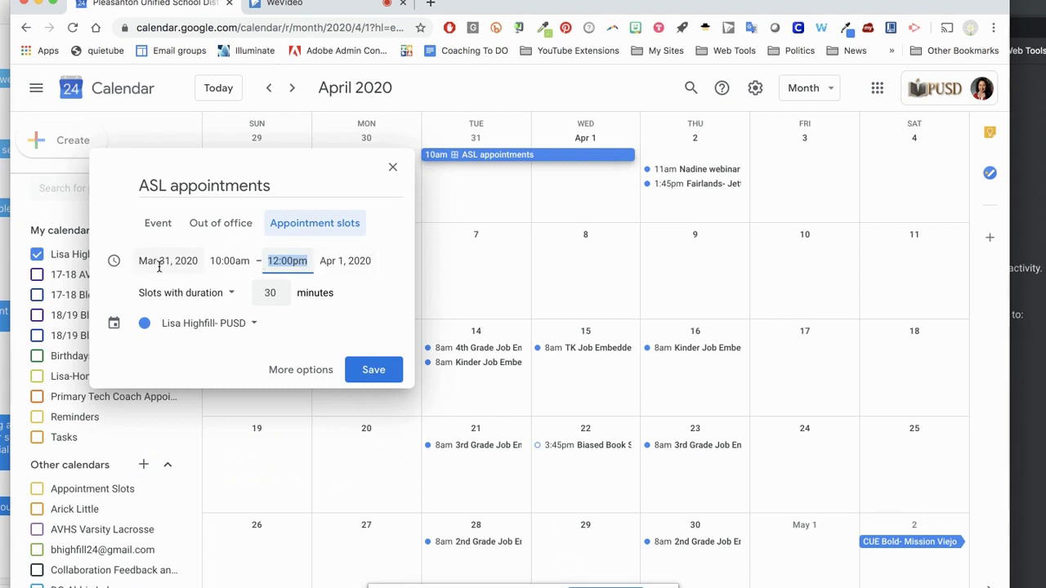
- End the slots on Mar 31, 2020 and set a 10-minute slot duration
left_click(344, 260)
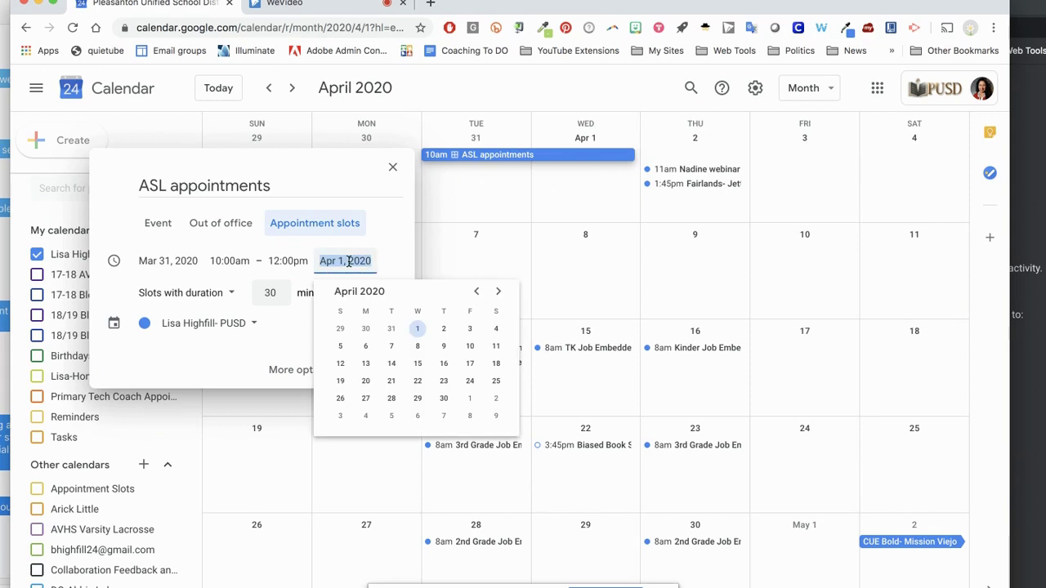
left_click(392, 332)
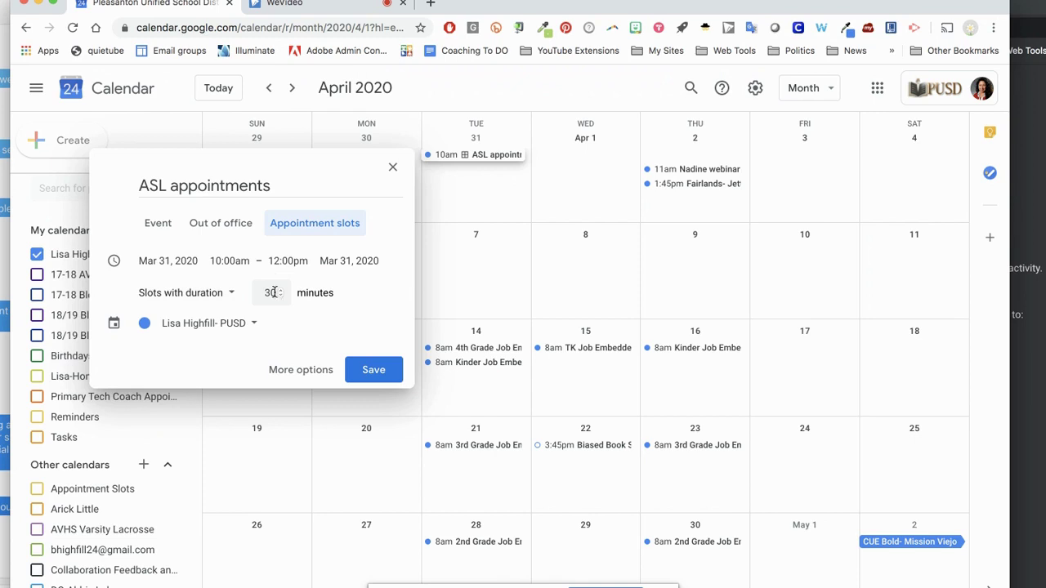
left_click(274, 292)
left_click(365, 294)
- Save the ASL appointment slots and select their sign-up page address for copying
left_click(372, 372)
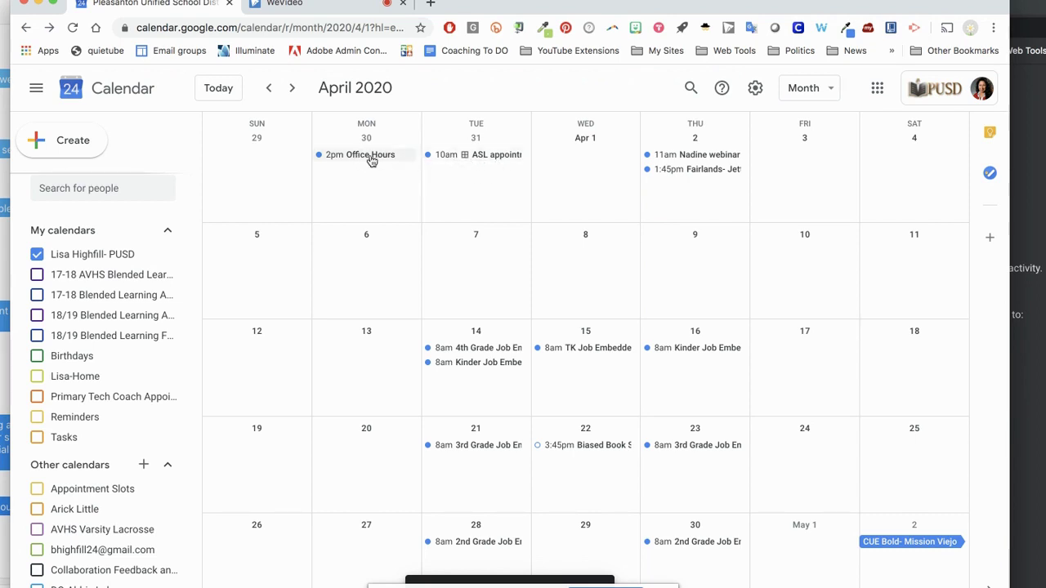
left_click(466, 159)
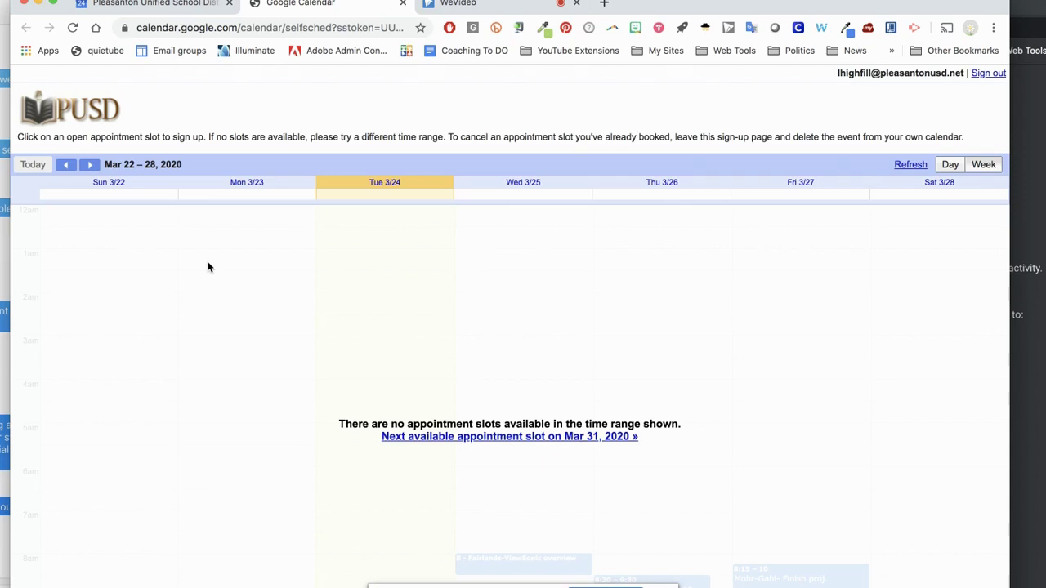
left_click(279, 30)
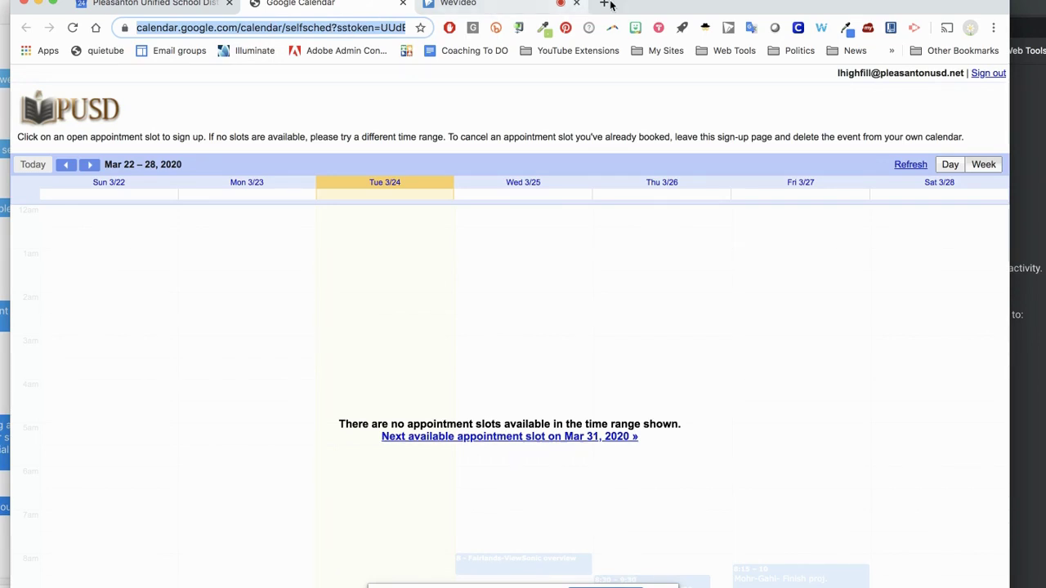
- Load the copied ASL sign-up page address in a new private browser window
key("super+shift+n")
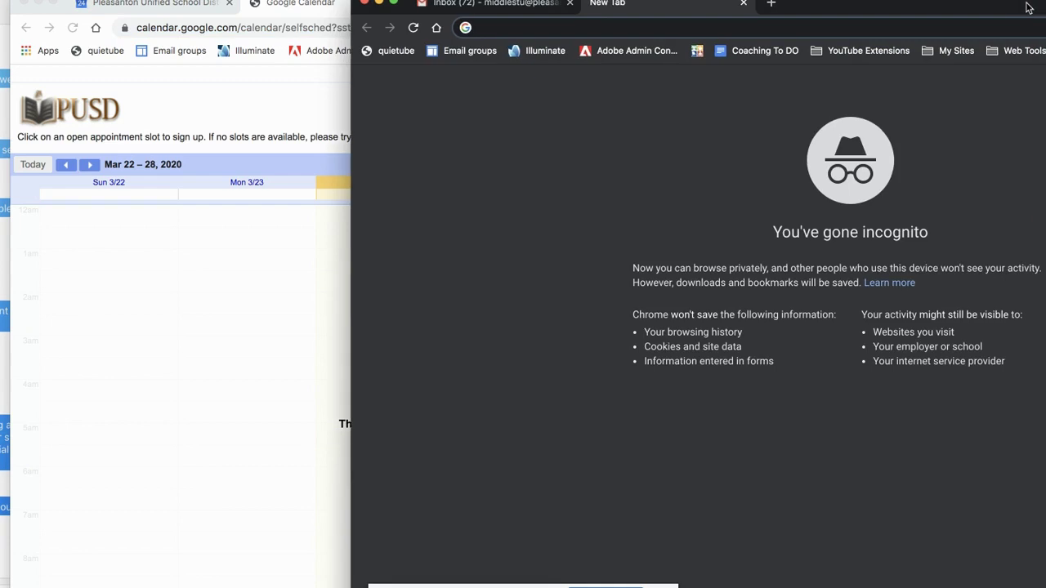
left_click_drag(1031, 10, 725, 5)
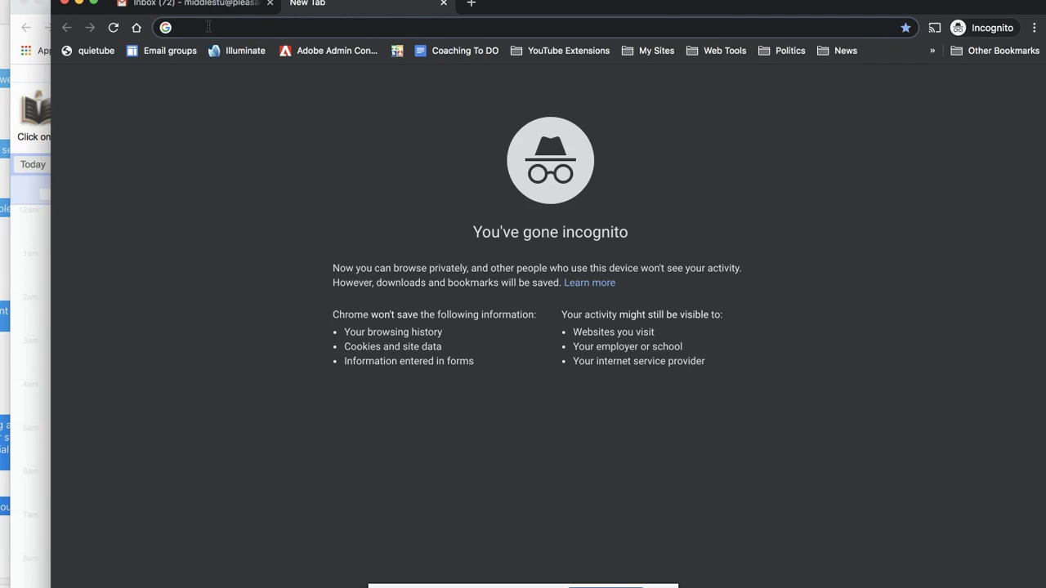
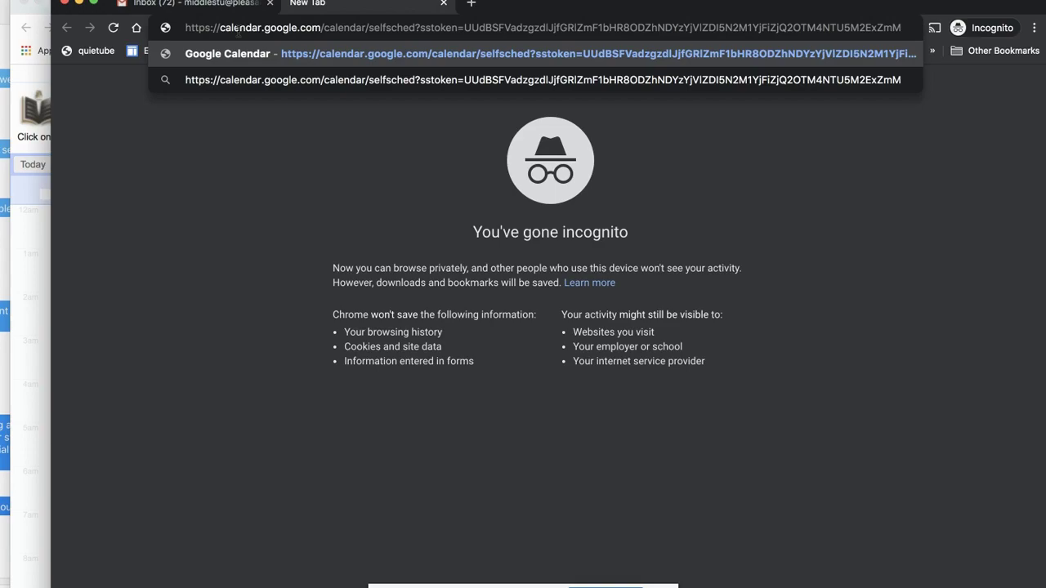
left_click(35, 244)
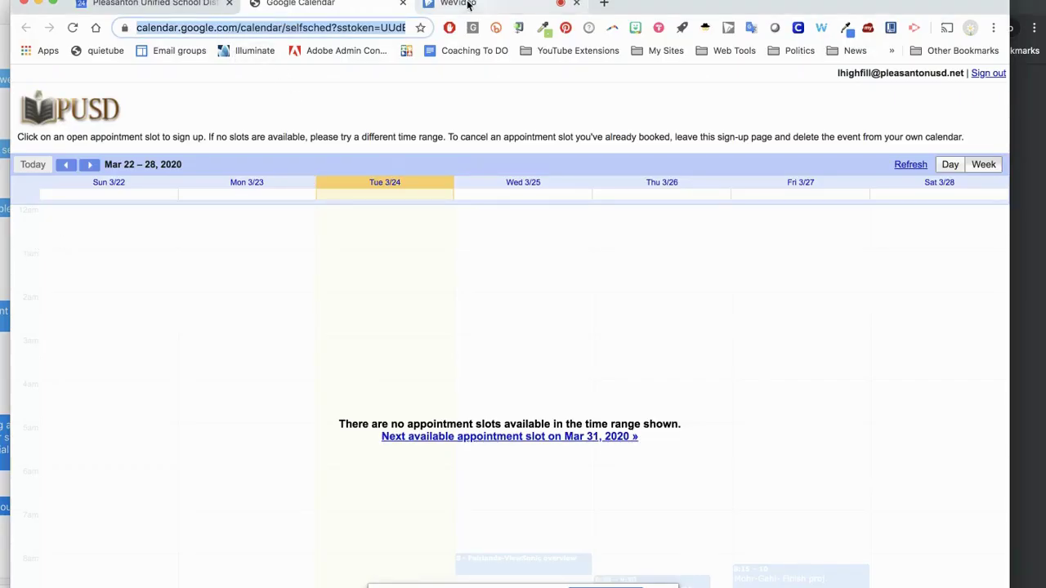
left_click(1026, 108)
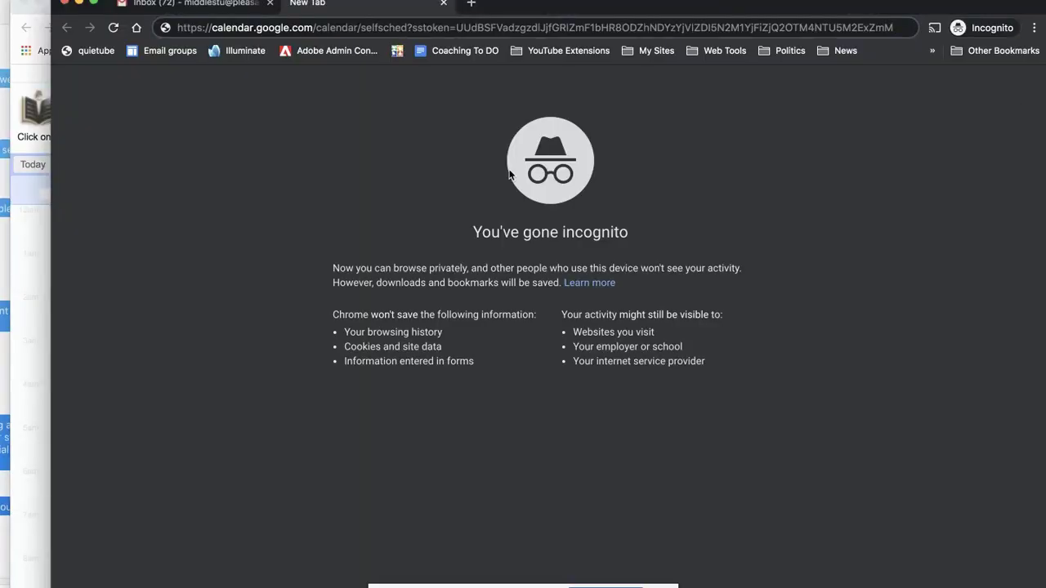
key("Return")
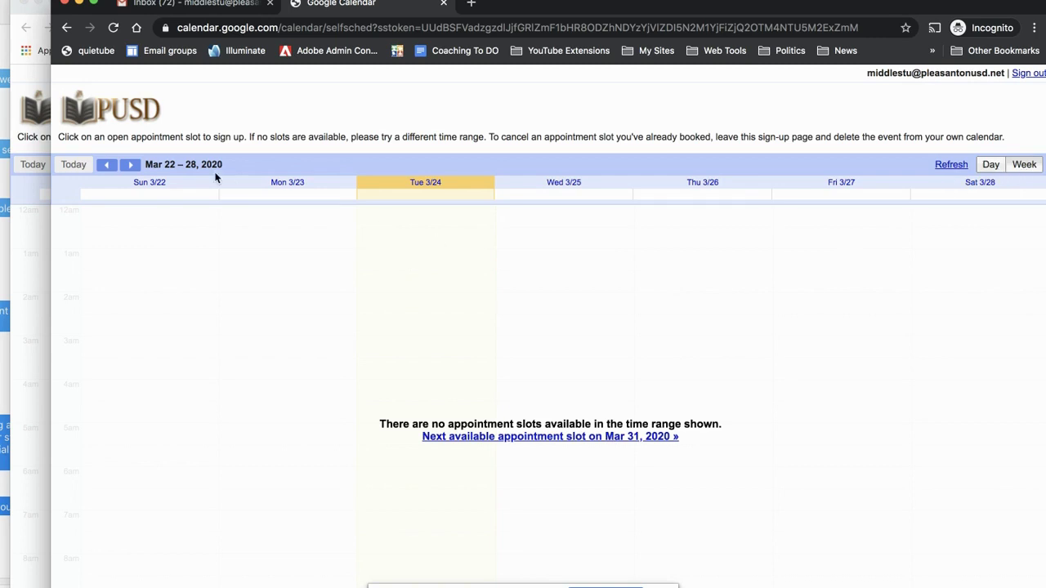
- In the Mar 29–Apr 4 week, book the Tue 3/31 10:30–10:40am slot with its default title
left_click(131, 165)
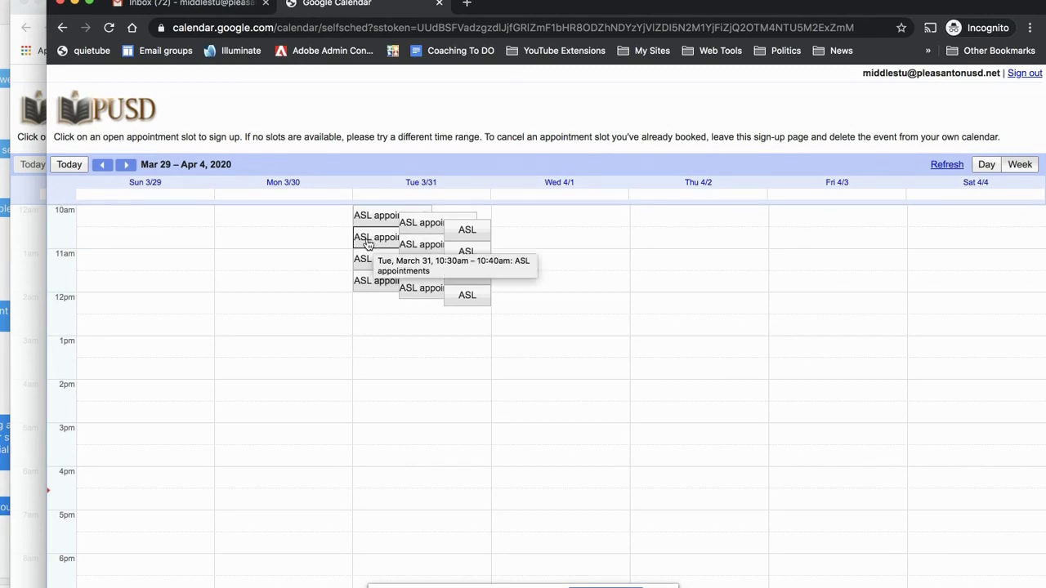
left_click(368, 244)
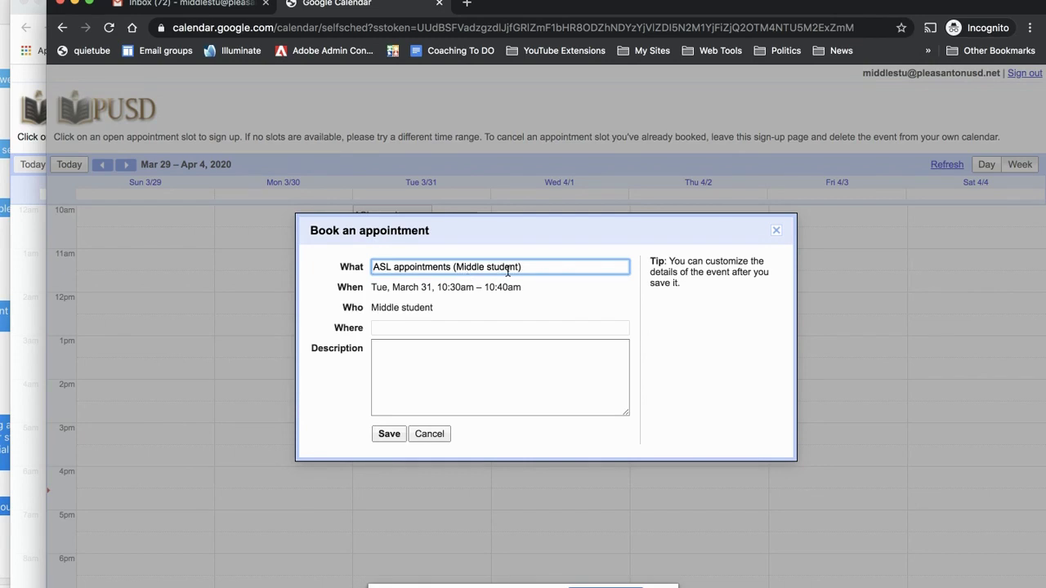
left_click(389, 435)
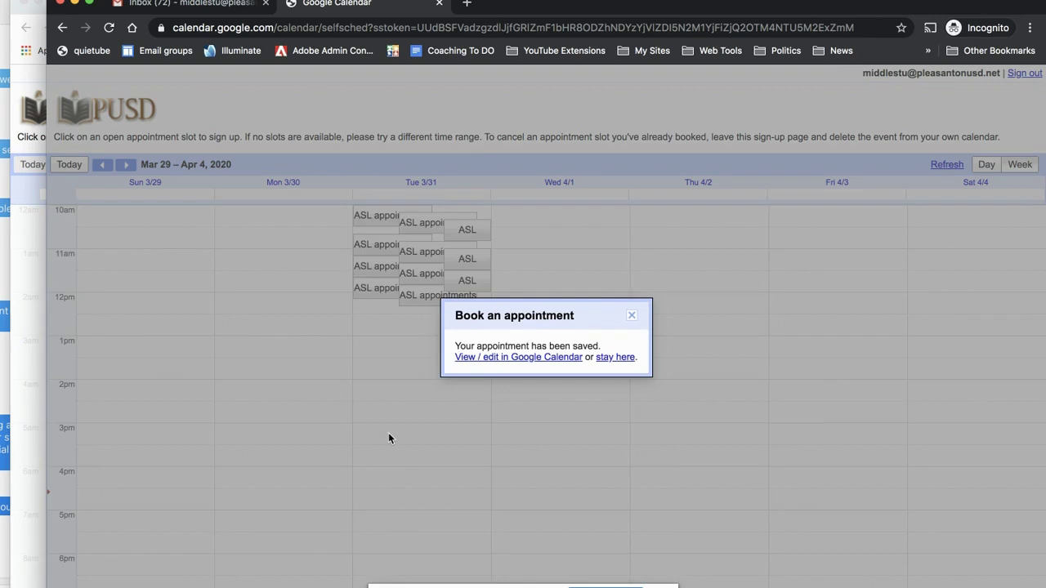
- Check the booked 10:30am ASL appointment in the student's full calendar, then switch to the teacher's window
left_click(497, 358)
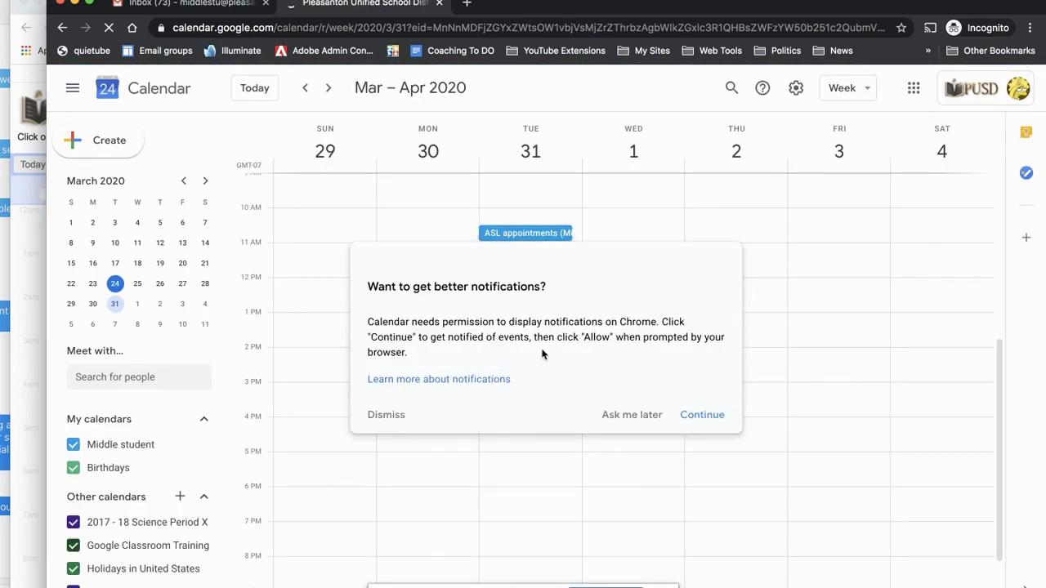
left_click(630, 415)
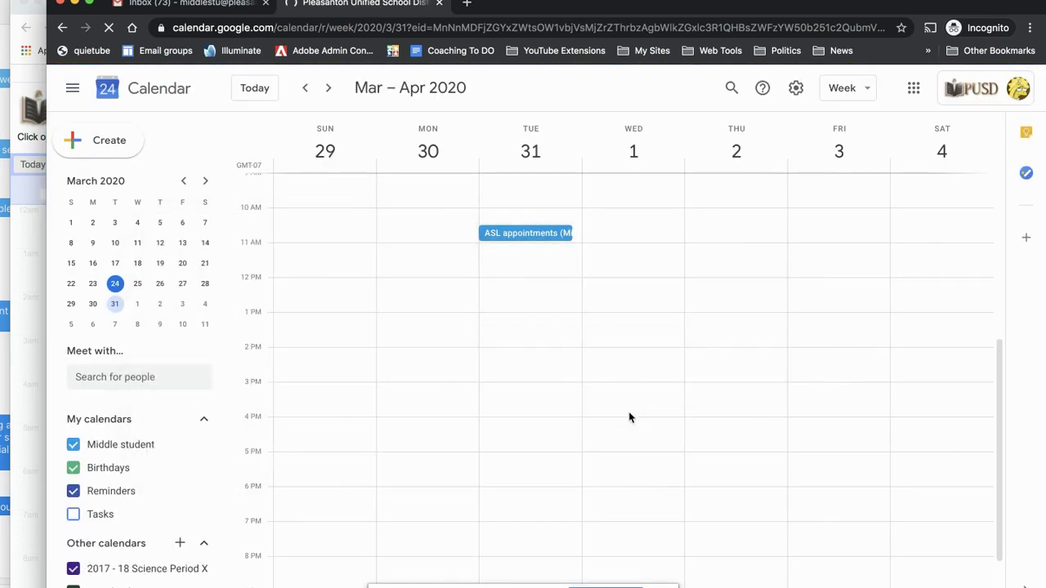
left_click(525, 234)
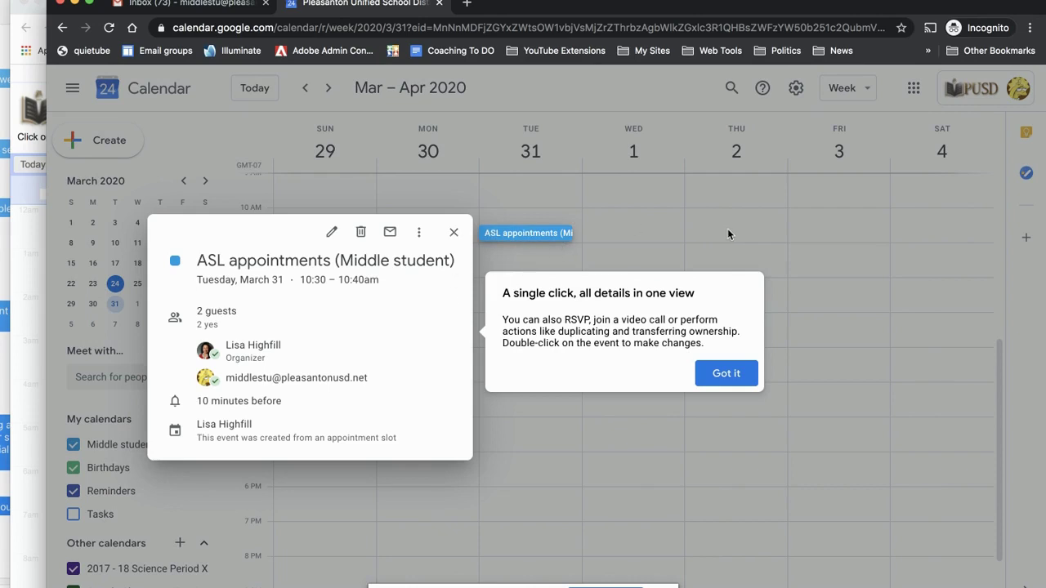
left_click(726, 373)
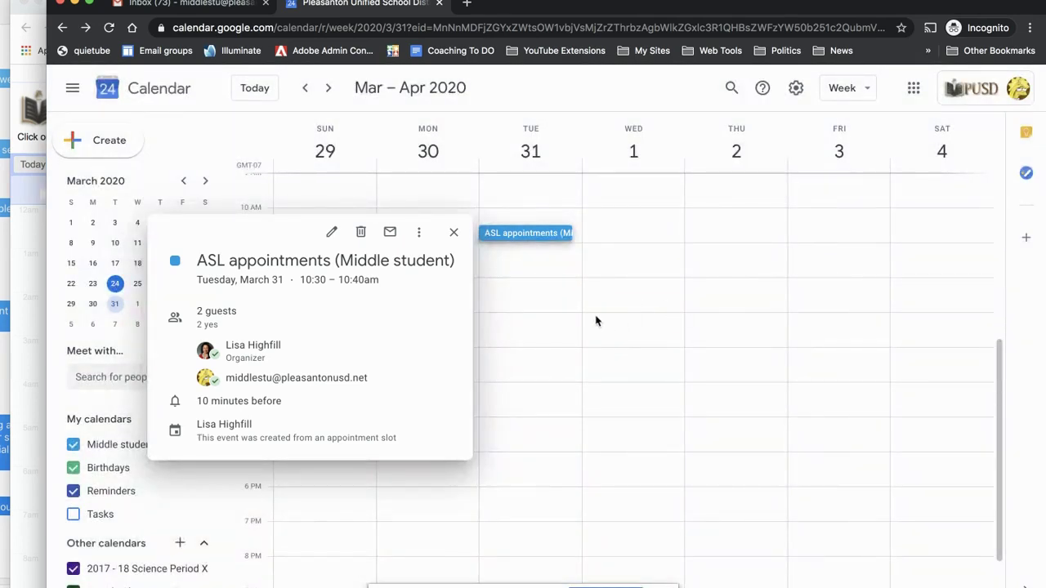
left_click(454, 232)
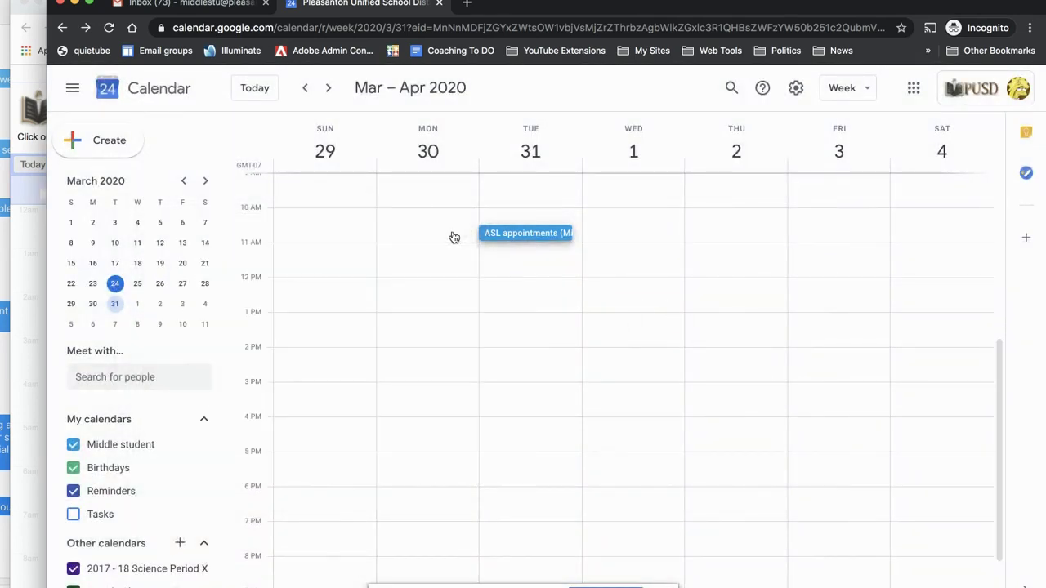
left_click(29, 270)
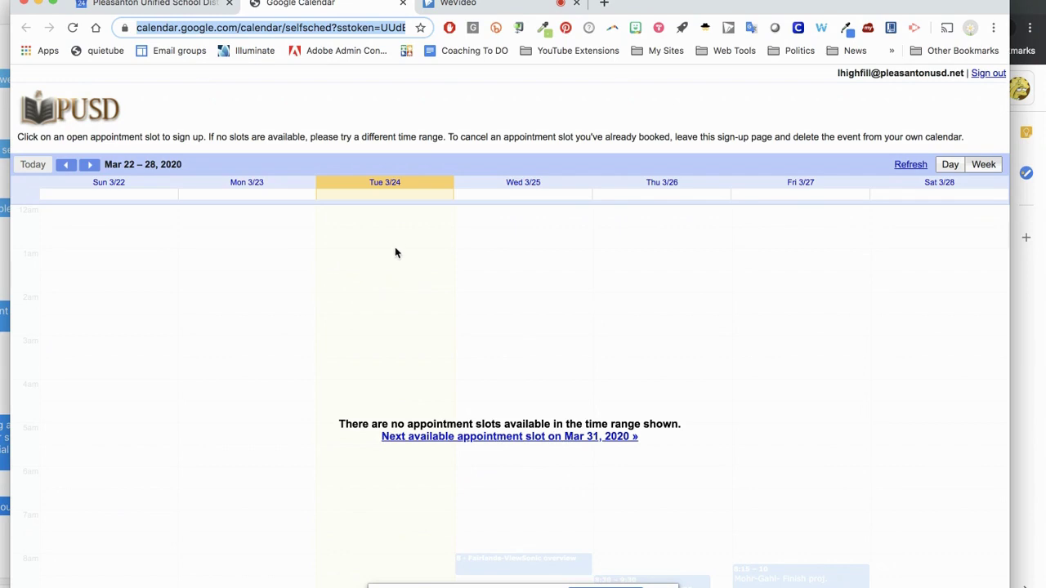
- Confirm the booked slot on the Mar 29–Apr 4 sign-up page, then return to the April 2020 month view
left_click(166, 5)
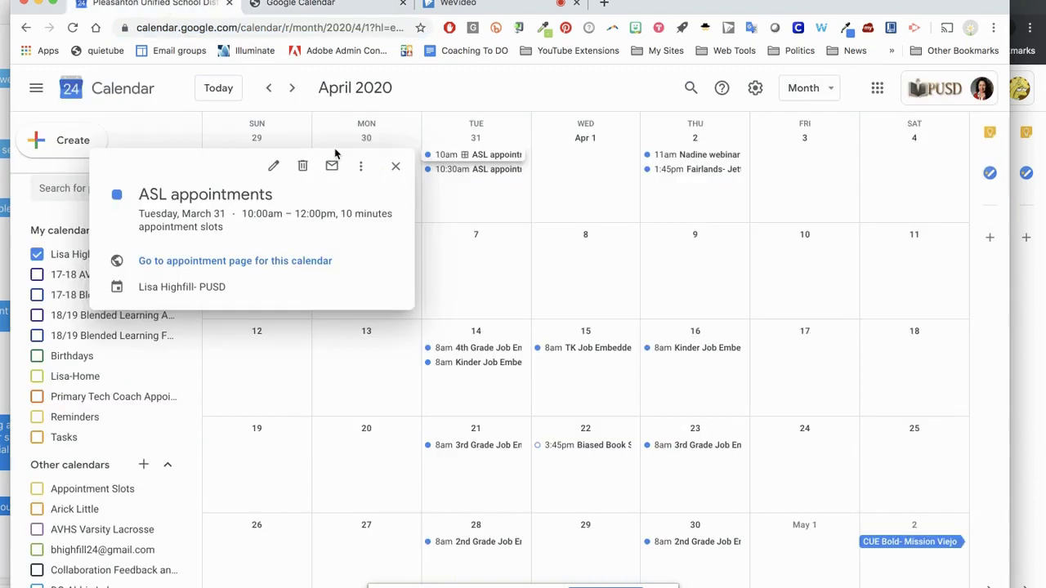
left_click(394, 173)
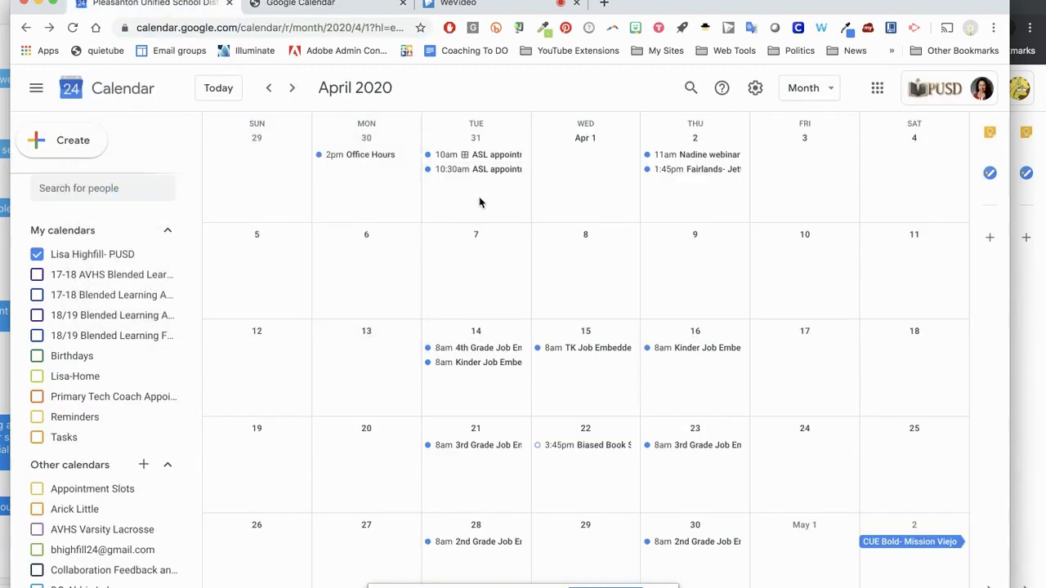
left_click(319, 8)
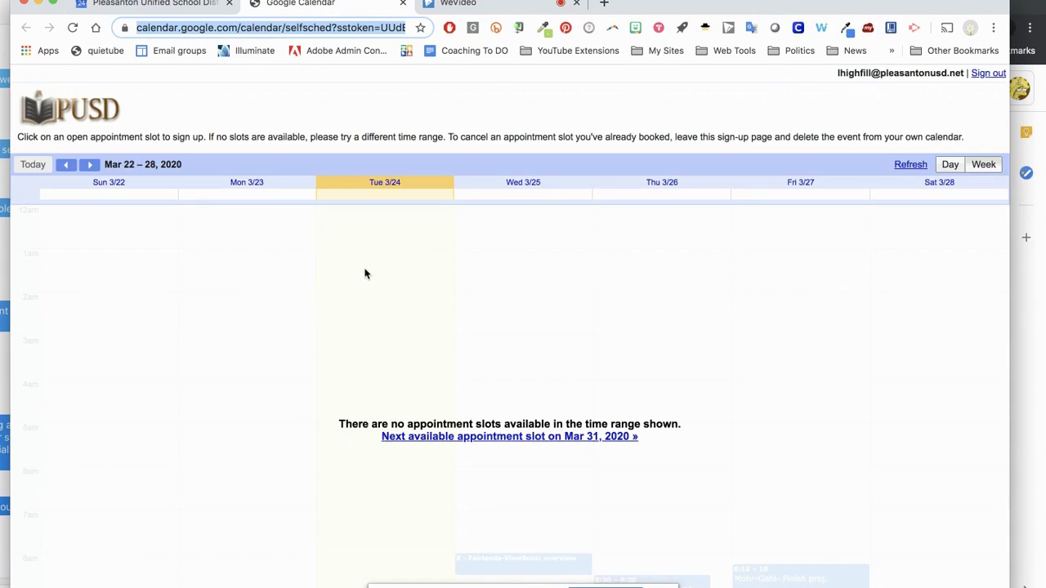
left_click(91, 165)
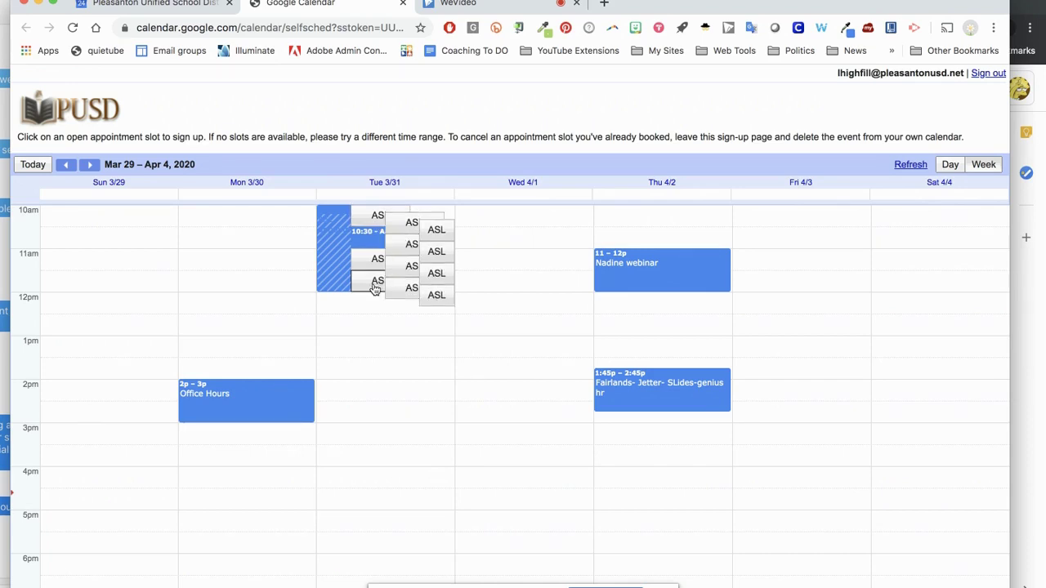
left_click(180, 5)
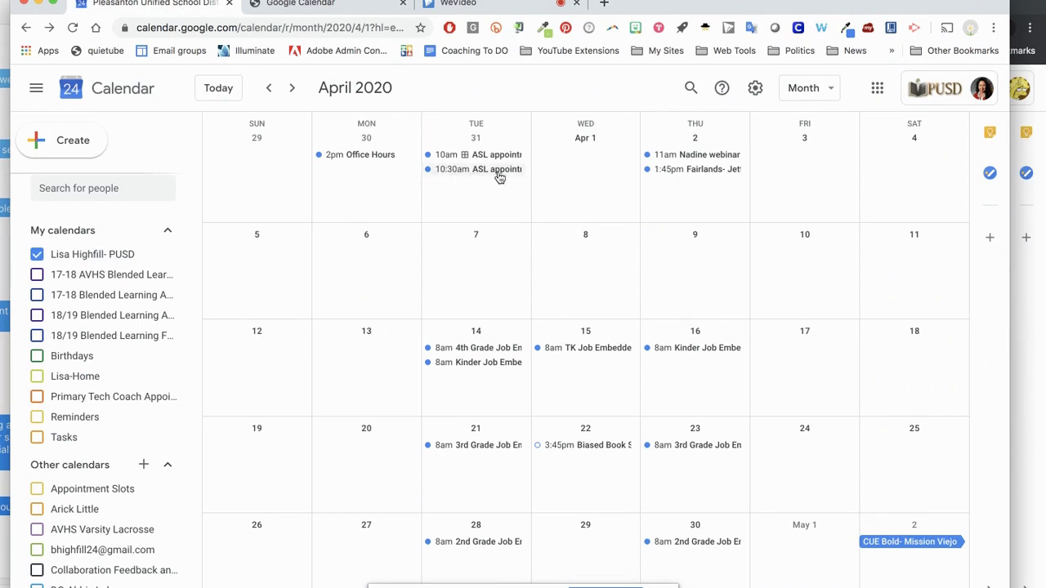
- Add a Hangouts Meet link to the 10:30am ASL appointment and email the update to guests
left_click(499, 173)
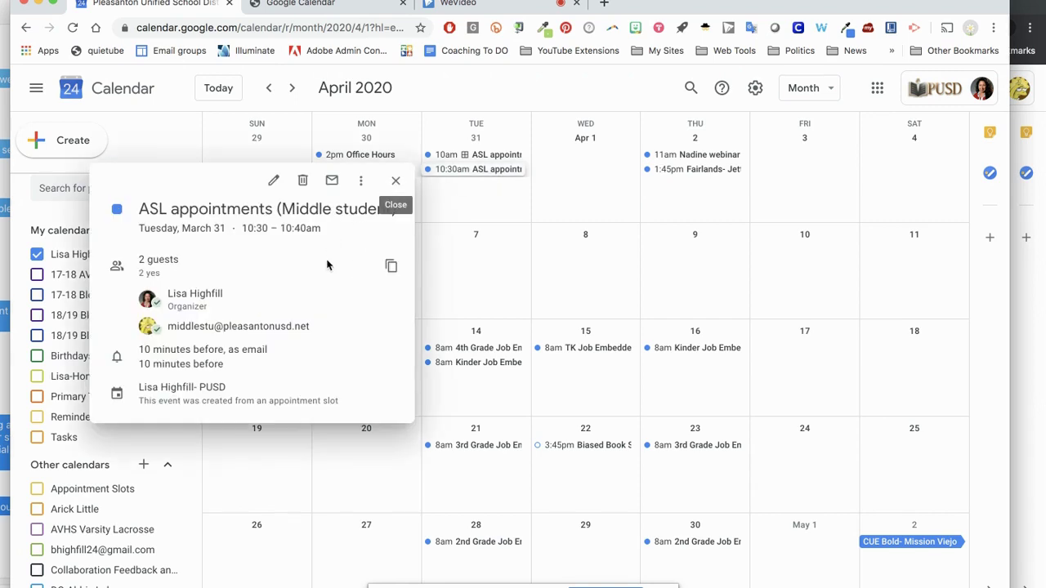
left_click(274, 181)
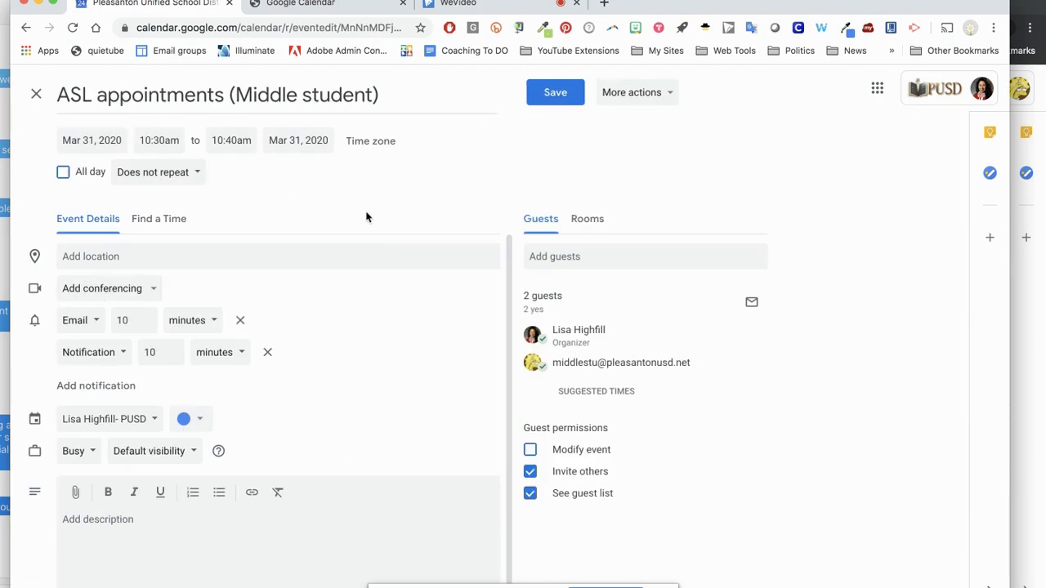
left_click(134, 290)
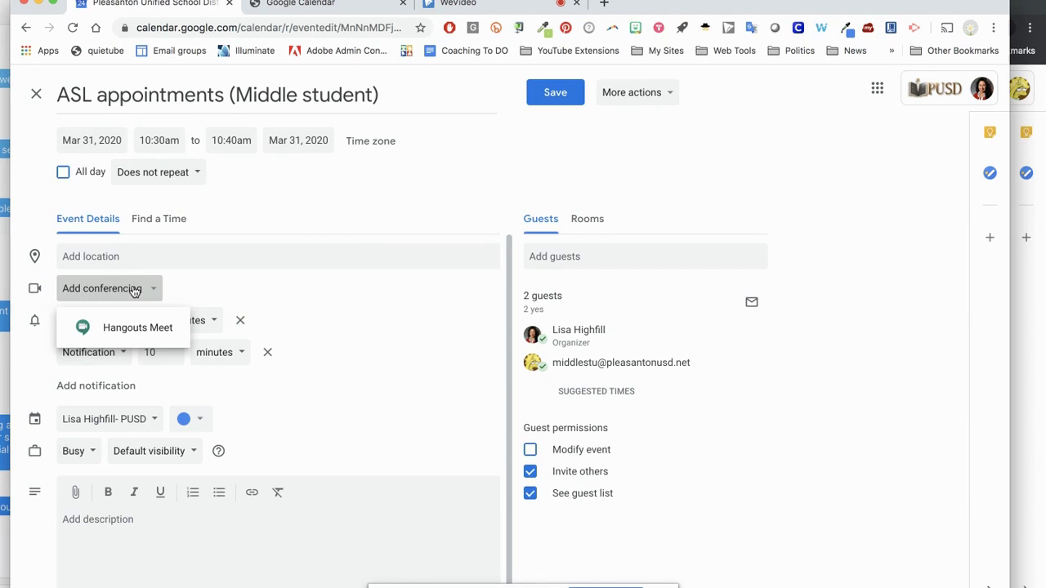
left_click(123, 330)
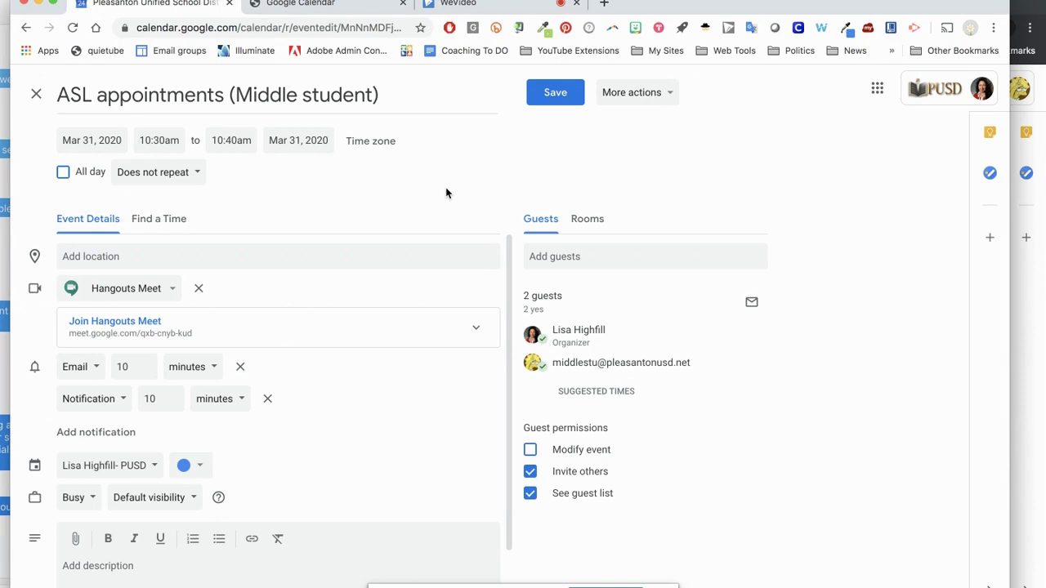
left_click(556, 95)
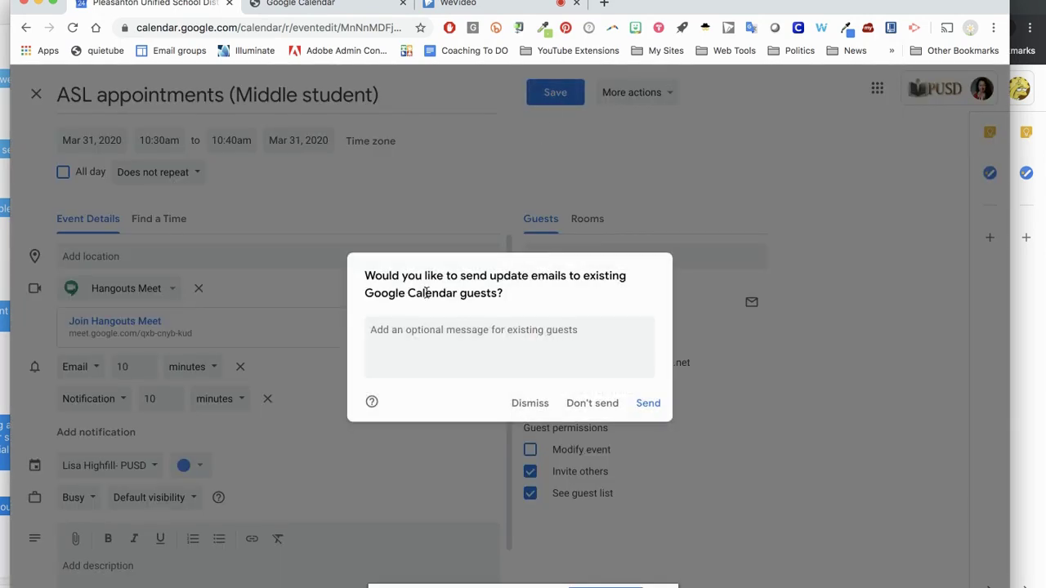
left_click(648, 404)
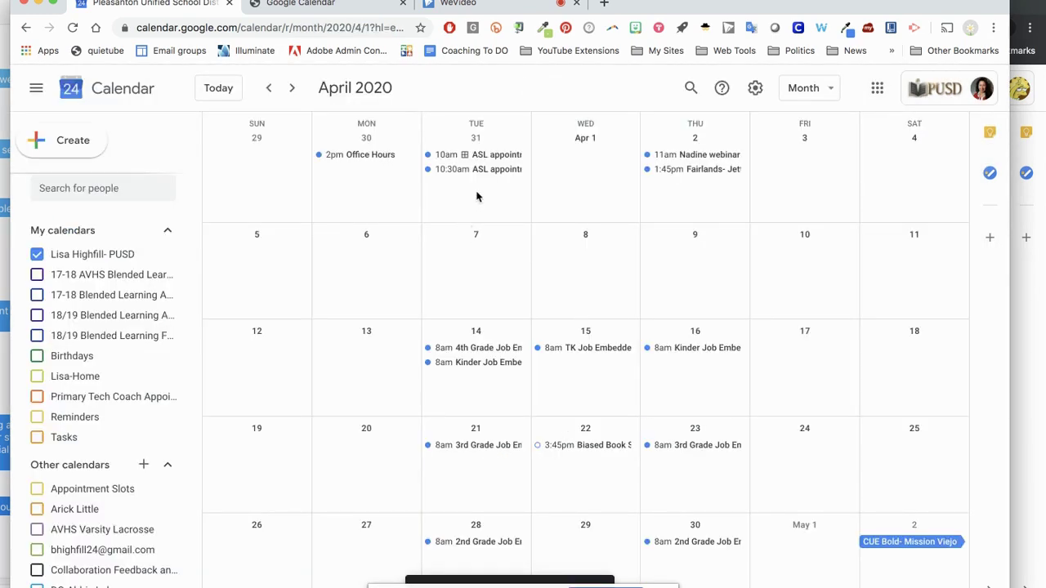
- Reload the student's calendar to check the ASL appointment's Meet link, then bring the organizer's month view forward
left_click(487, 195)
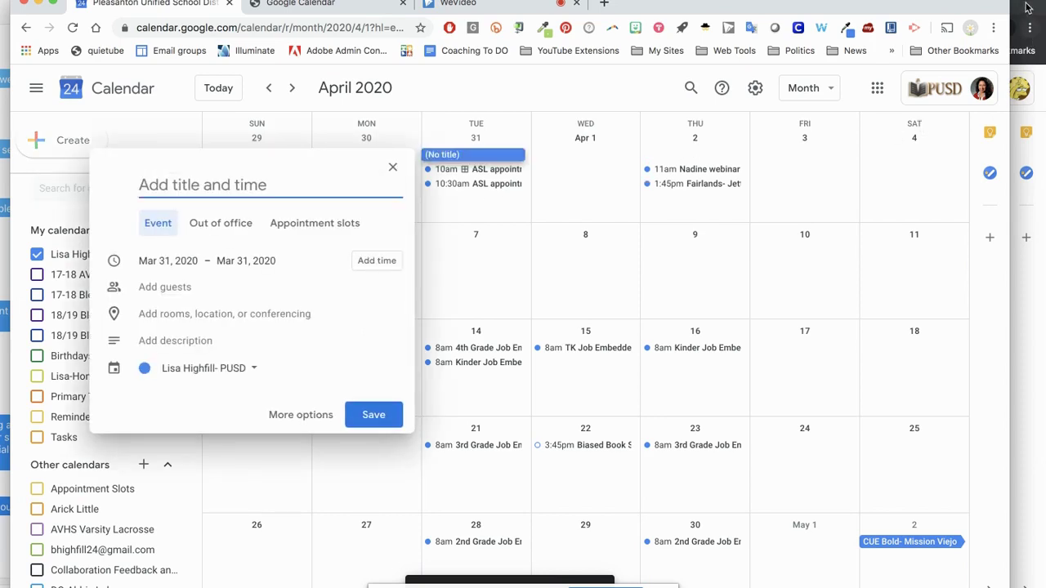
left_click(393, 168)
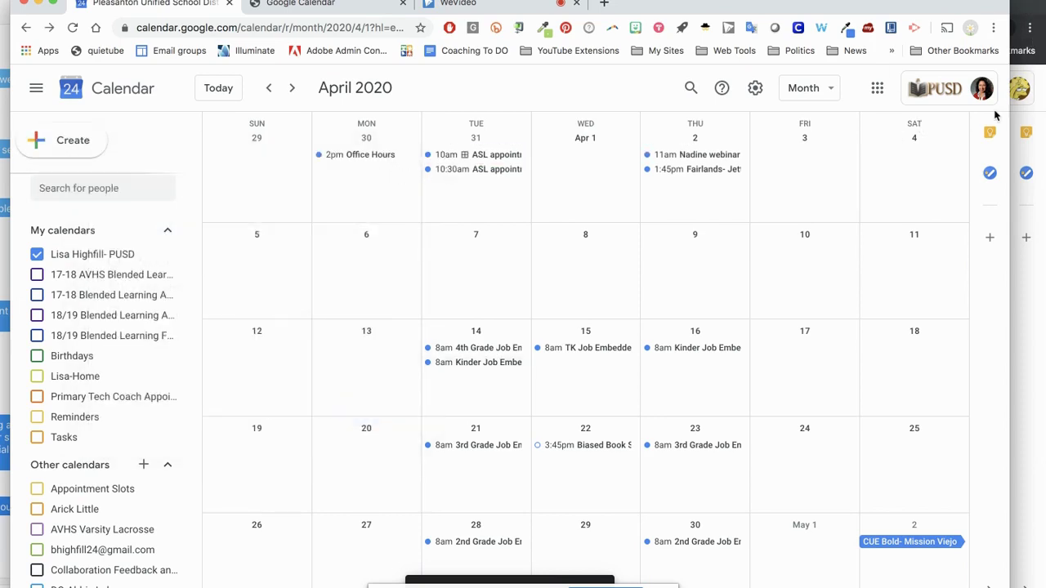
left_click(1028, 12)
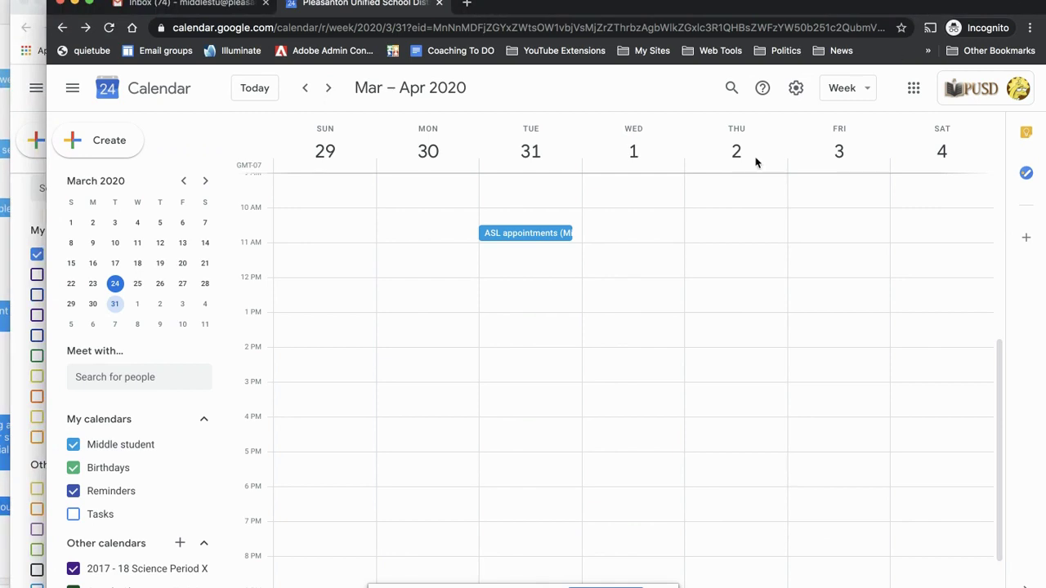
left_click(111, 29)
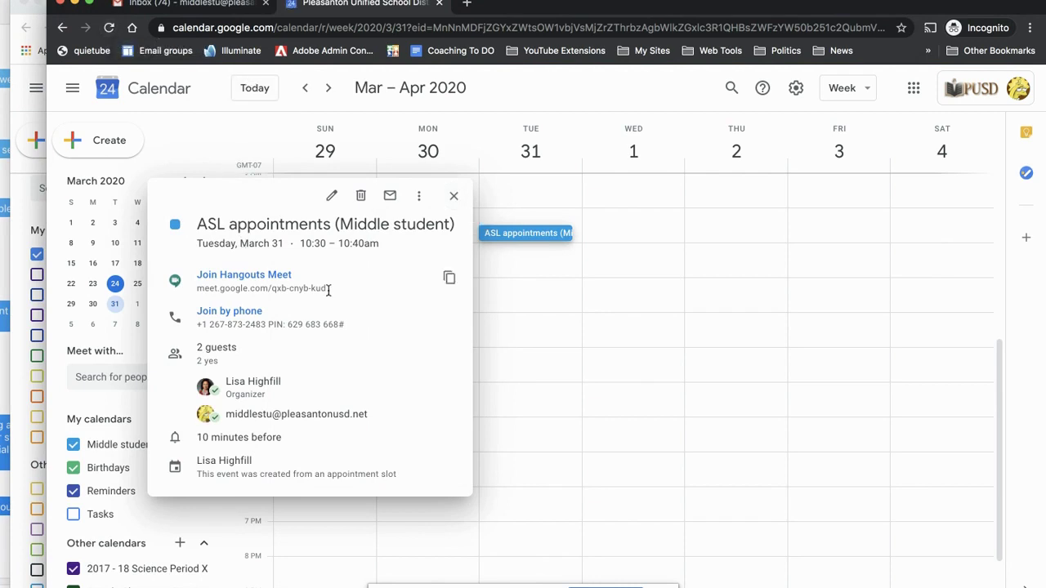
left_click(452, 196)
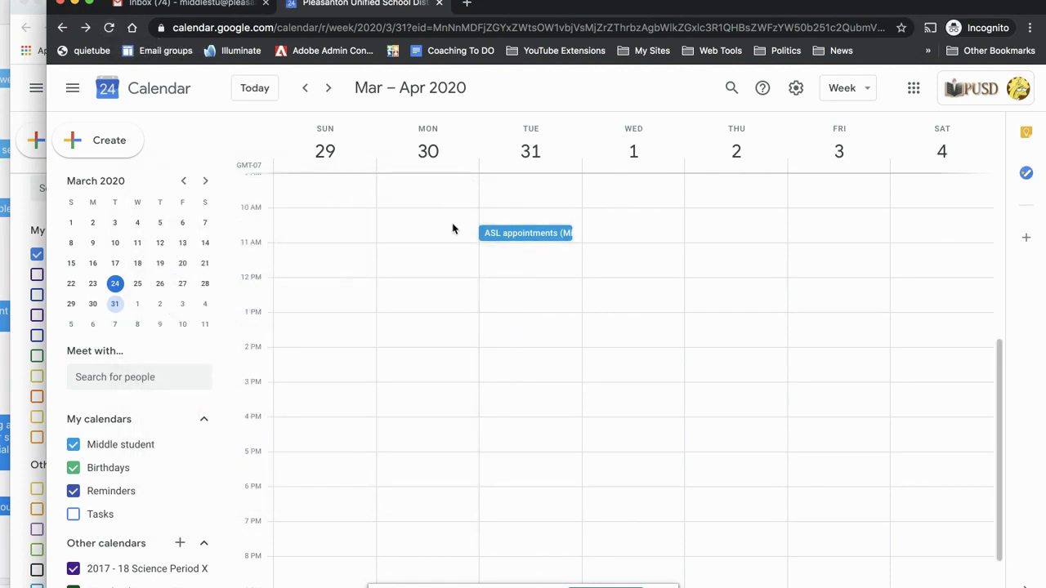
left_click(528, 235)
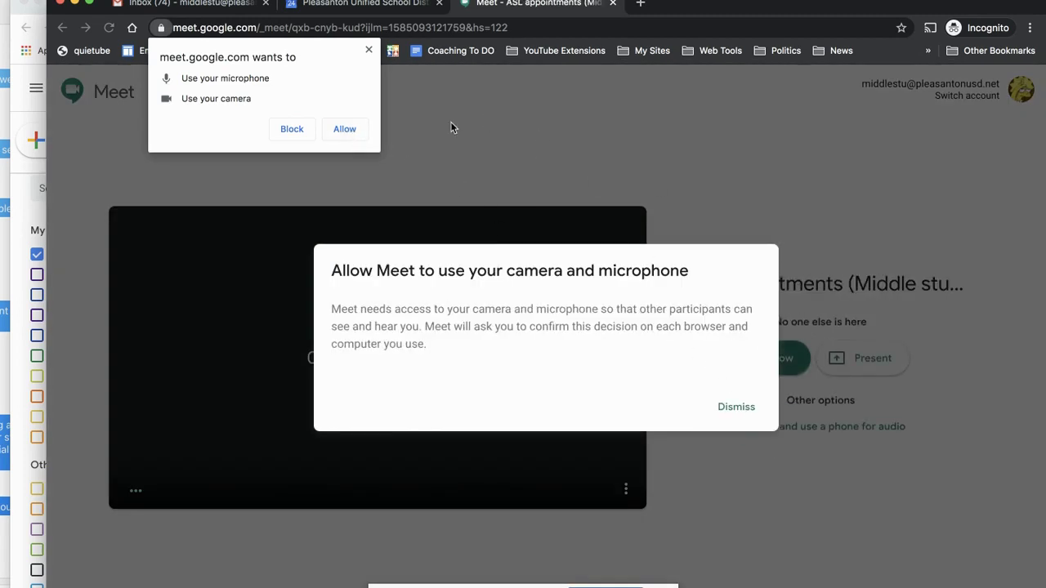
left_click(361, 7)
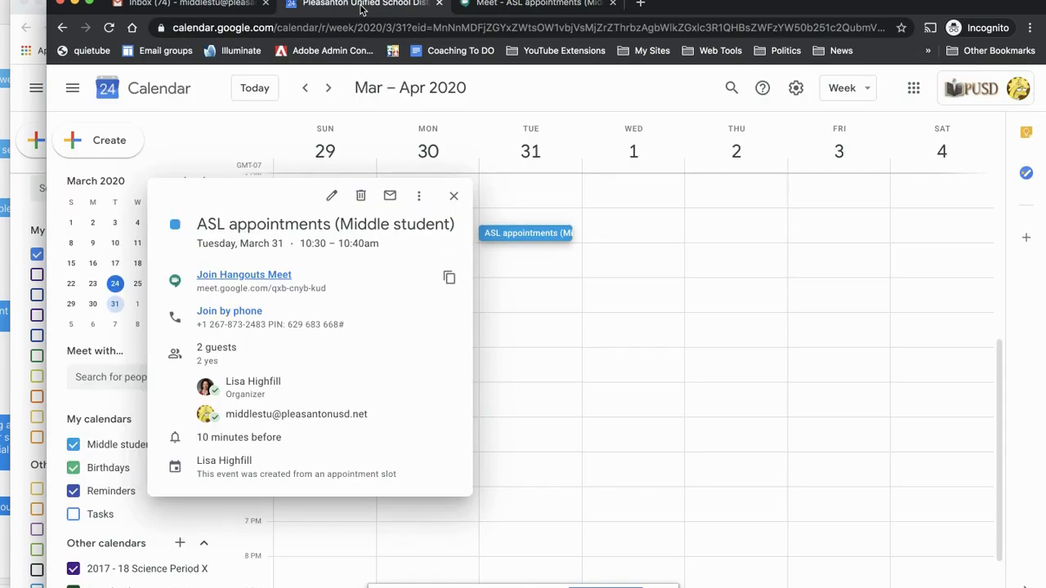
key("super+grave")
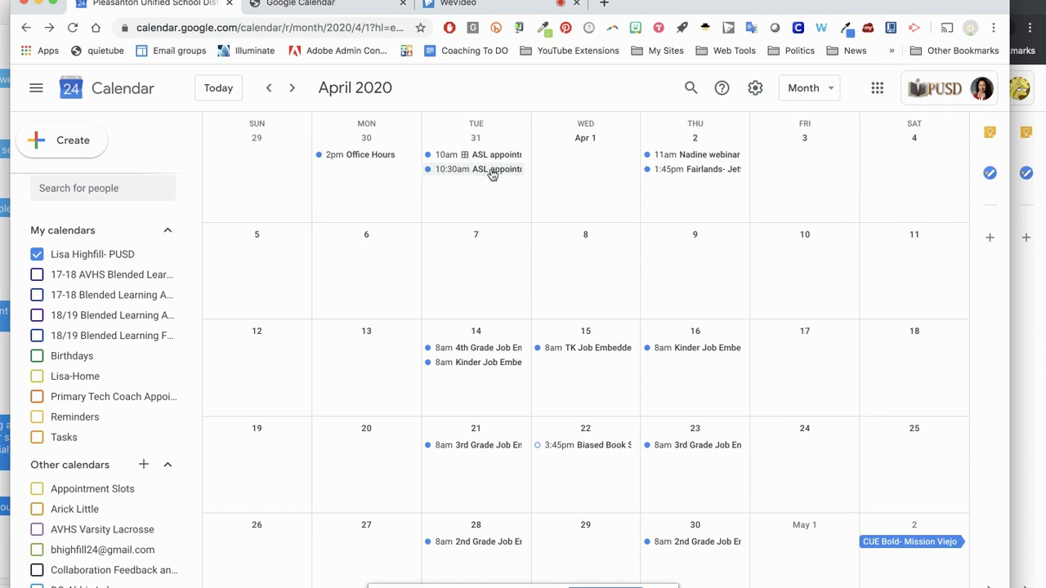
- Load the ASL appointment sign-up page in a new private tab of the student's window
left_click(1027, 304)
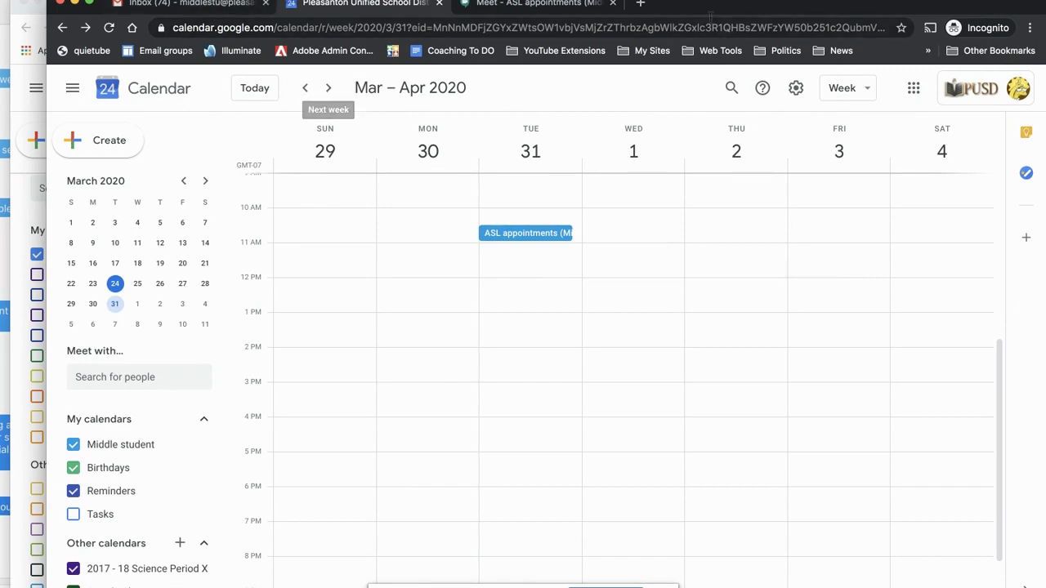
left_click(641, 4)
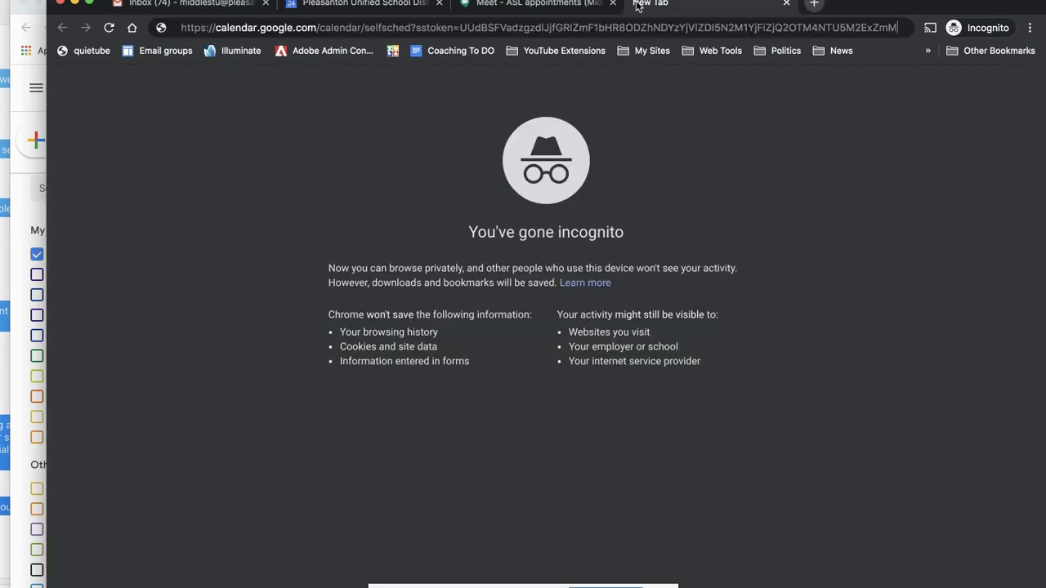
key("Return")
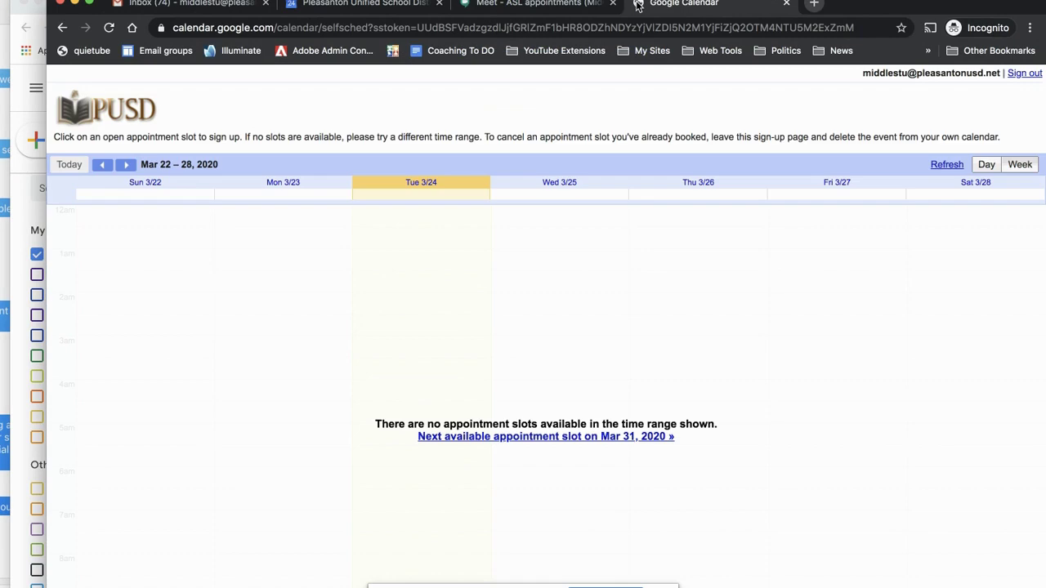
- Book the Tue March 31 11:20–11:30am ASL slot, then return to the organizer's month view
left_click(126, 165)
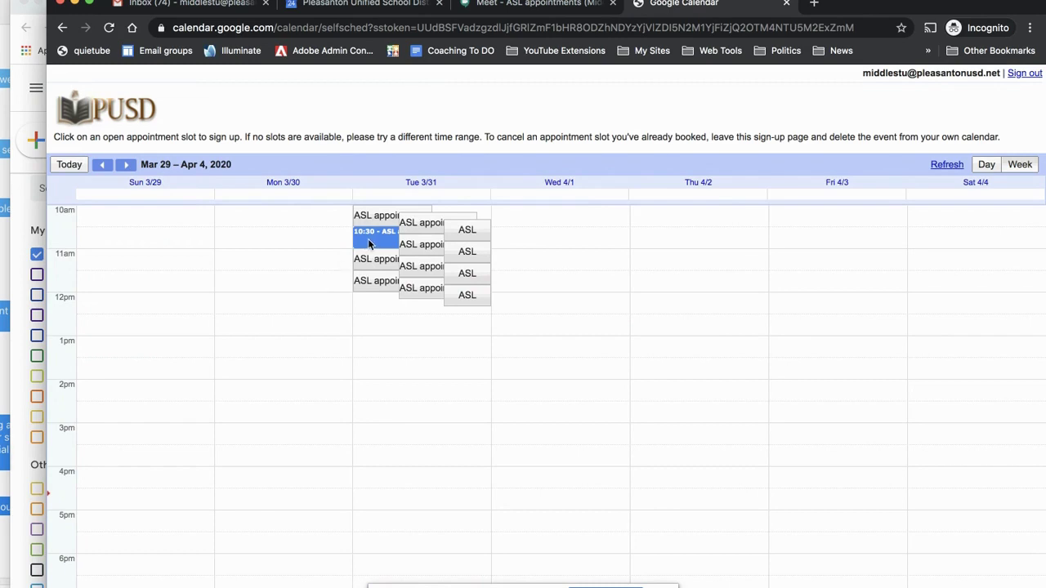
left_click(468, 273)
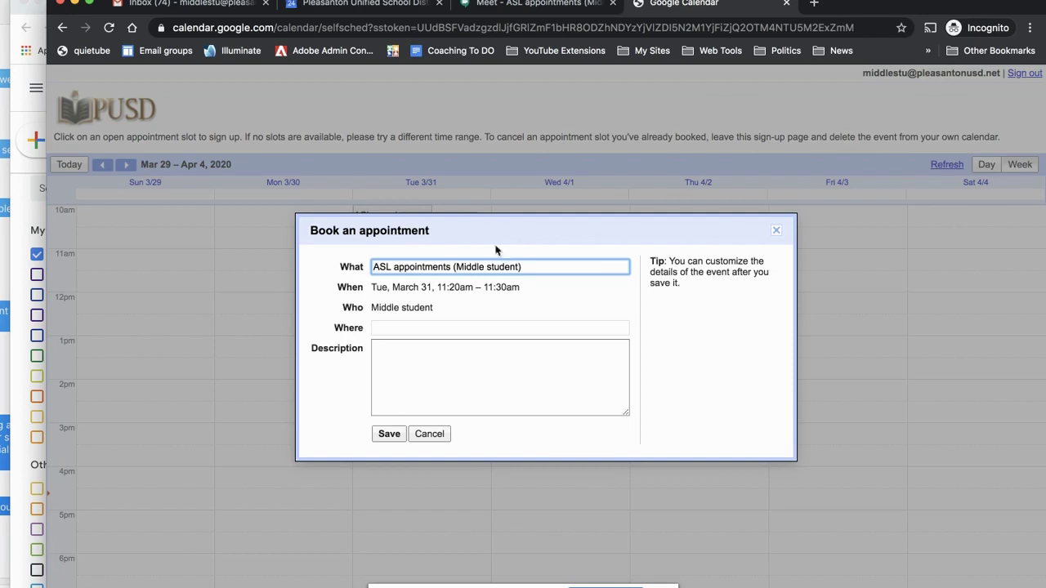
left_click(389, 434)
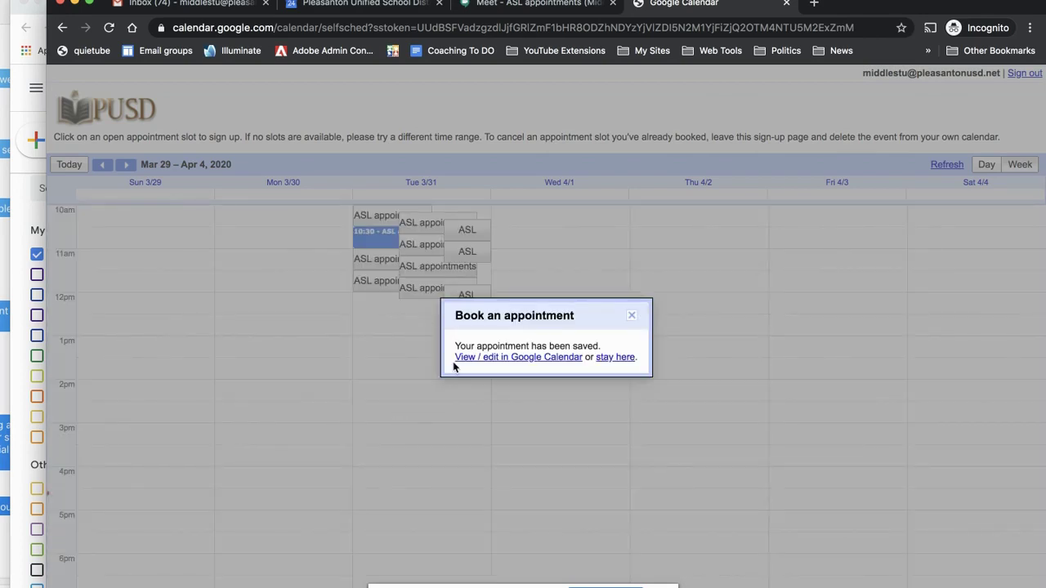
left_click(631, 317)
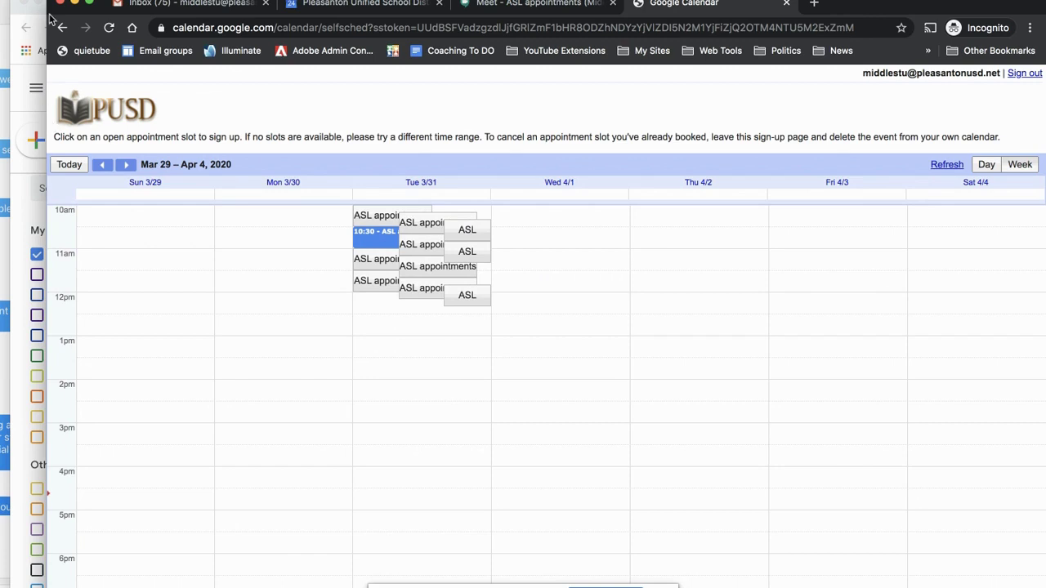
left_click(21, 189)
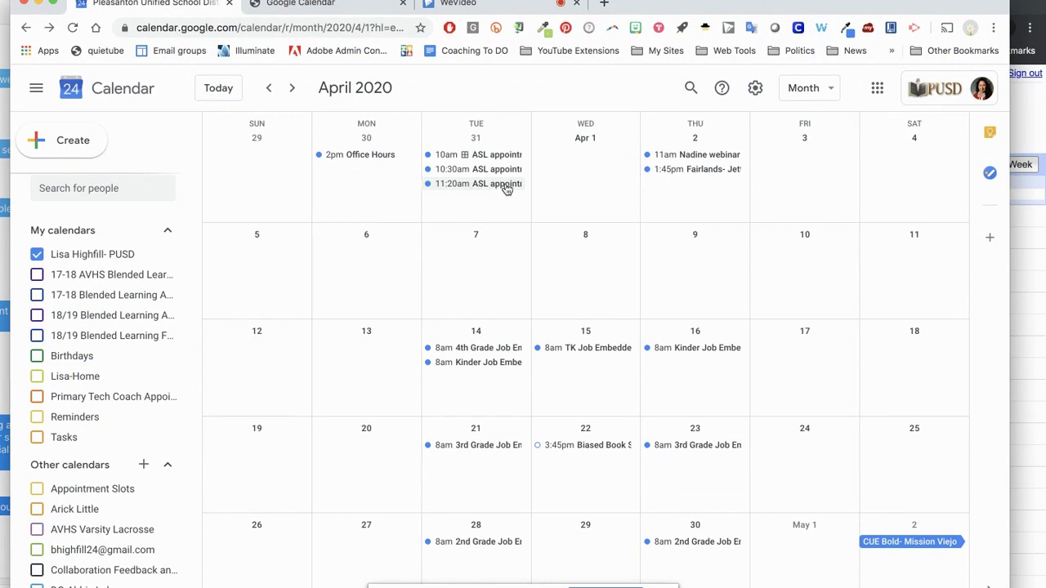
- Attach a Hangouts Meet link to the 11:20am ASL appointment and send guests the update emails
left_click(506, 186)
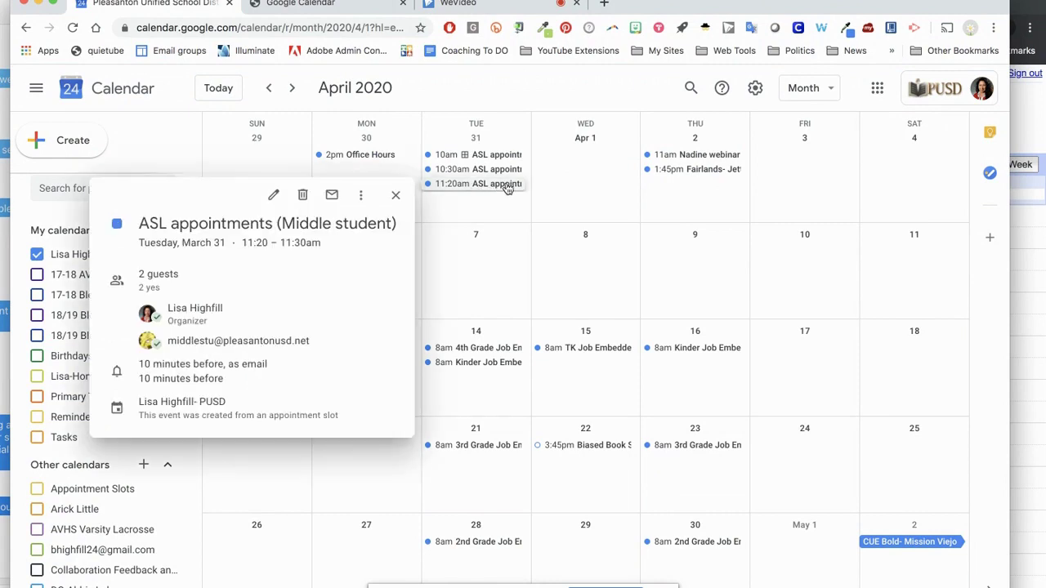
left_click(274, 195)
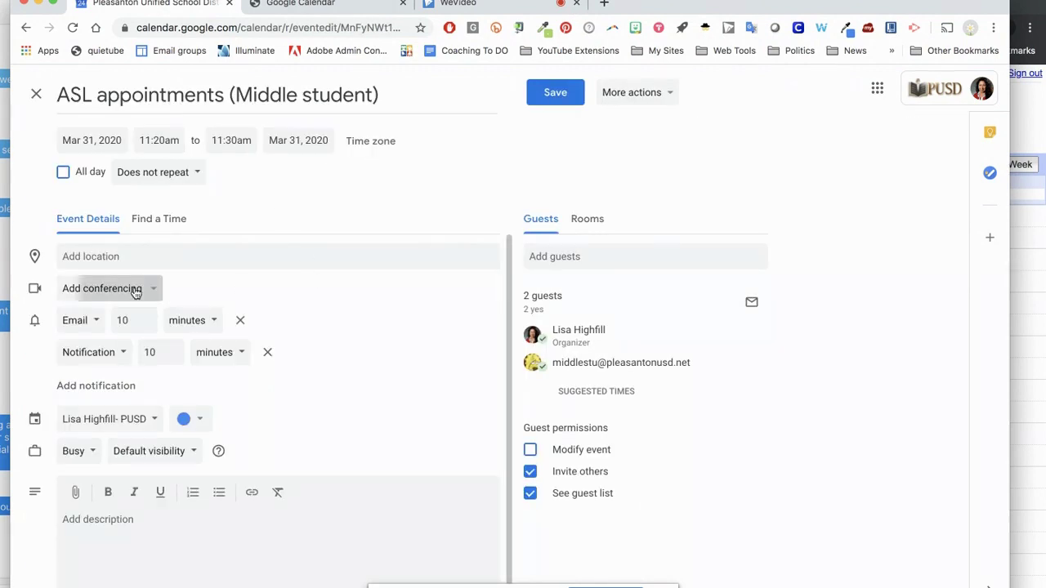
left_click(133, 288)
left_click(127, 327)
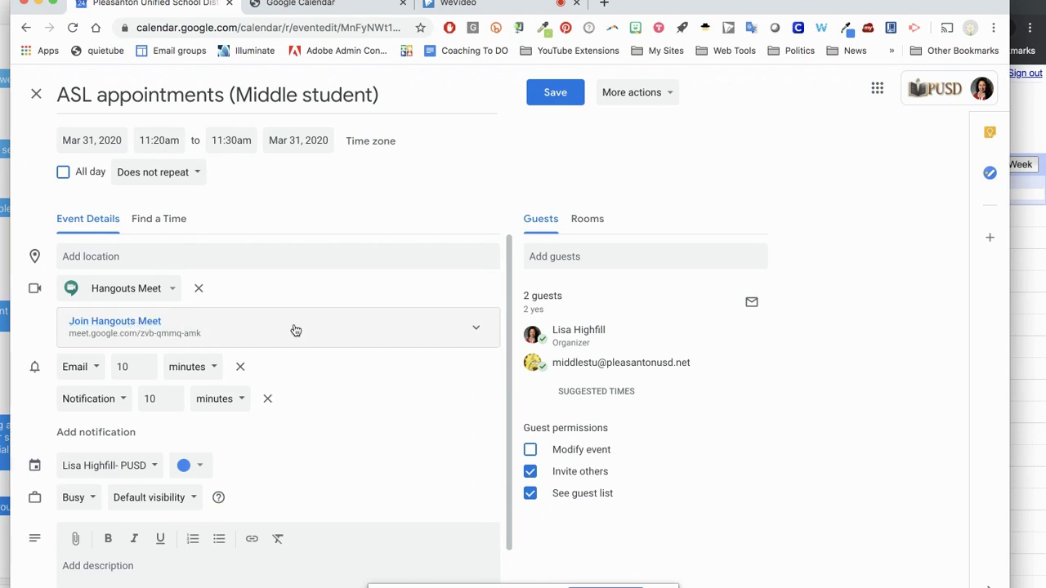
left_click(553, 93)
left_click(645, 401)
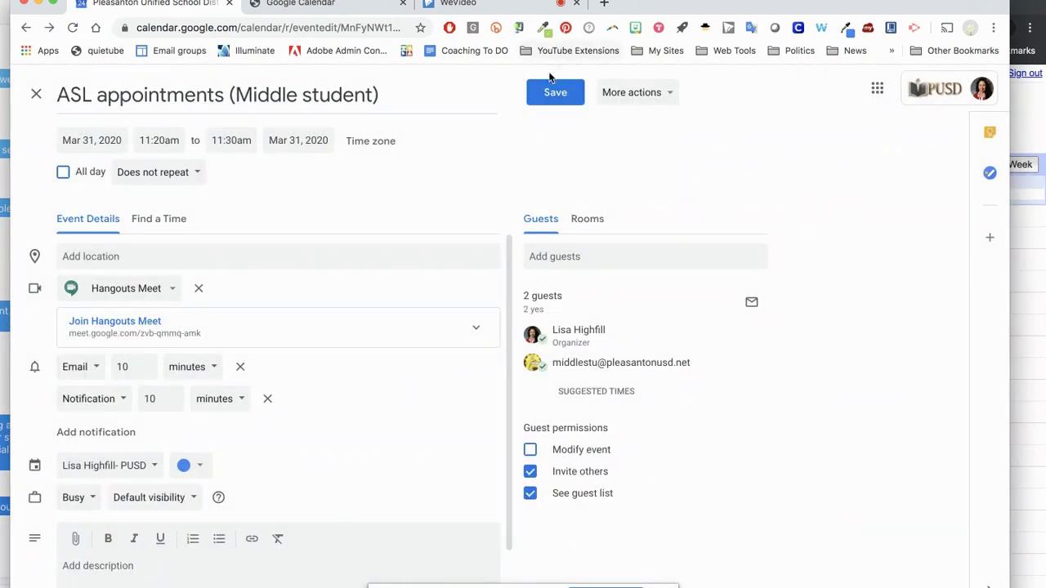
left_click(553, 90)
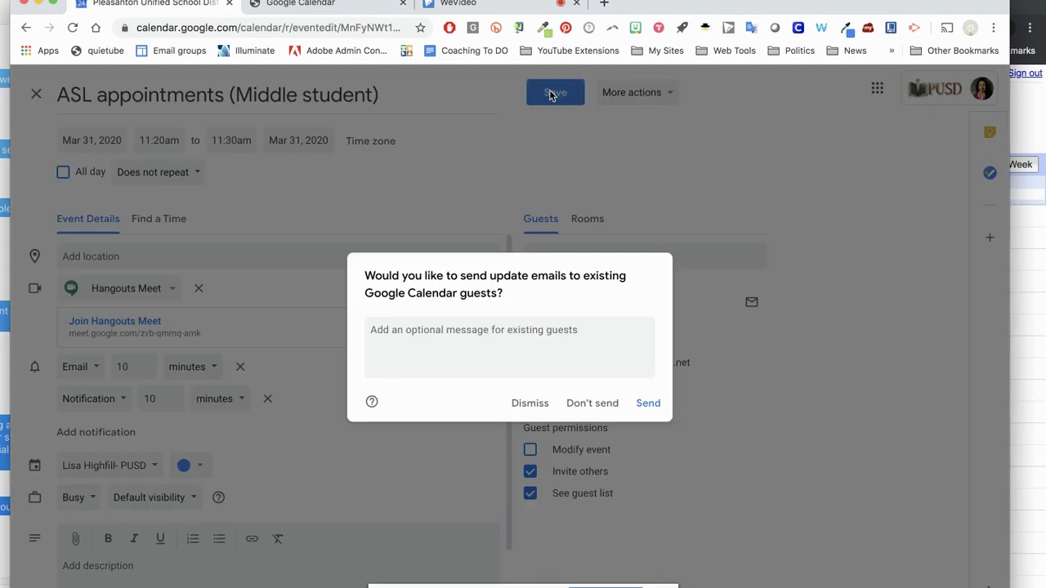
left_click(649, 406)
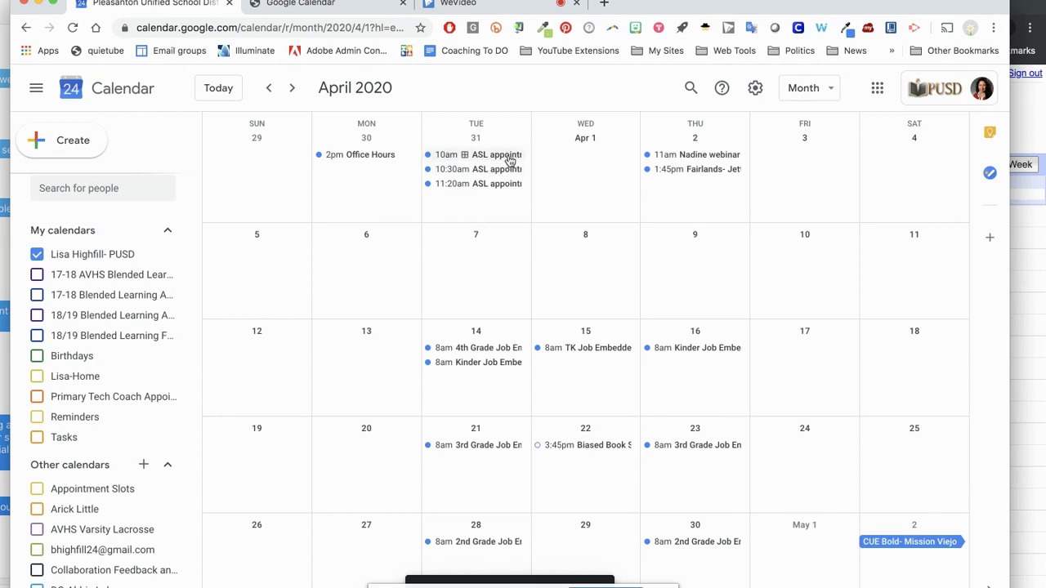
- View the ASL appointment booking page for the week of Mar 29 – Apr 4
left_click(507, 161)
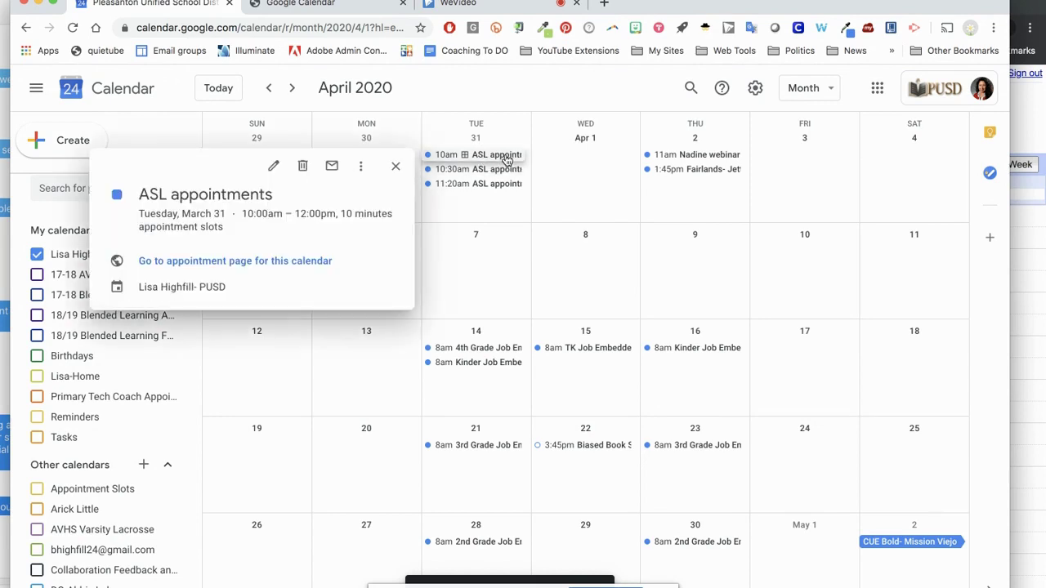
left_click(291, 263)
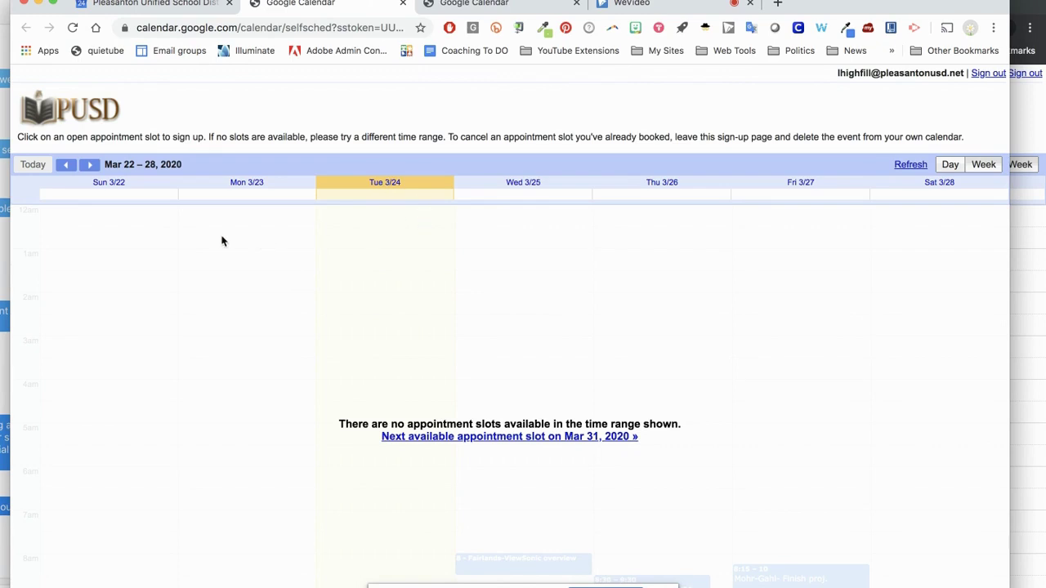
left_click(91, 167)
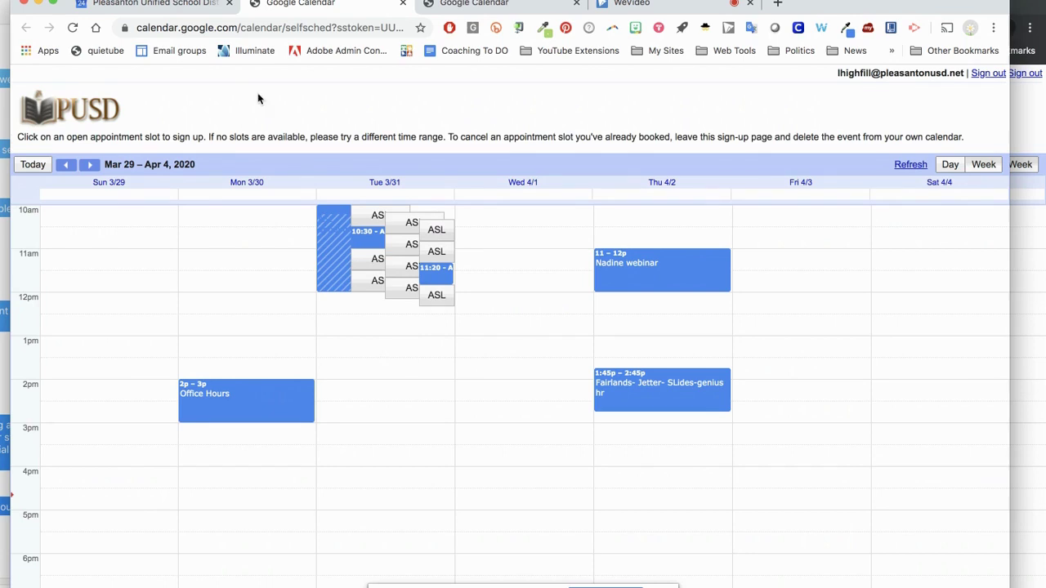
- Back in the month view, start a new event on Friday, April 3
left_click(168, 5)
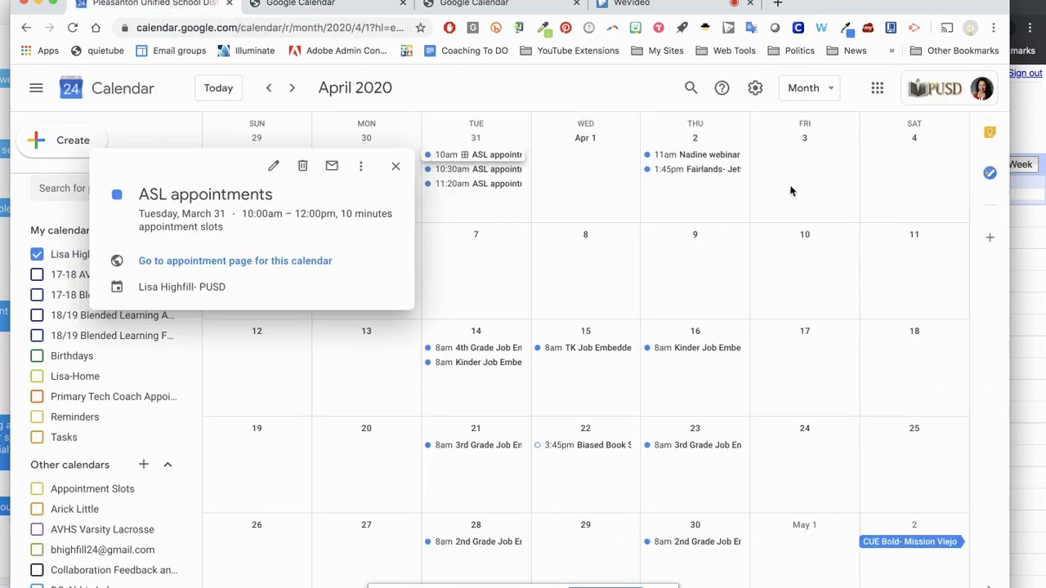
left_click(790, 177)
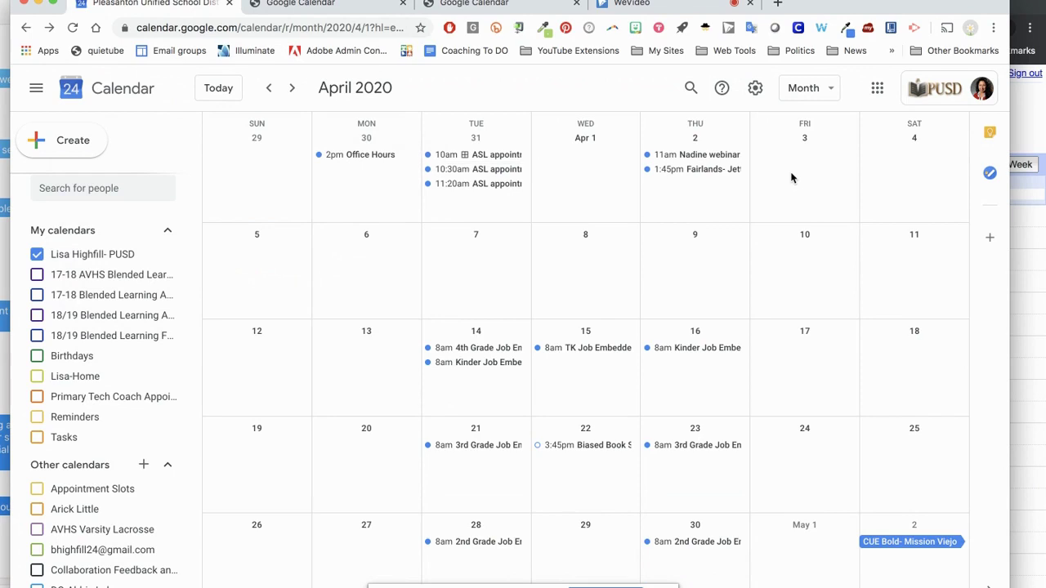
left_click(791, 177)
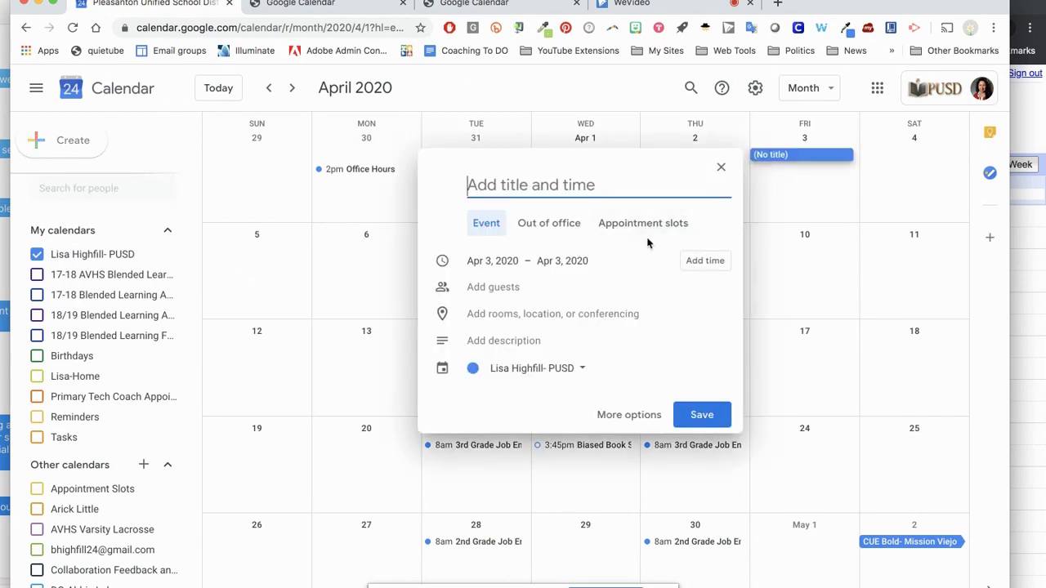